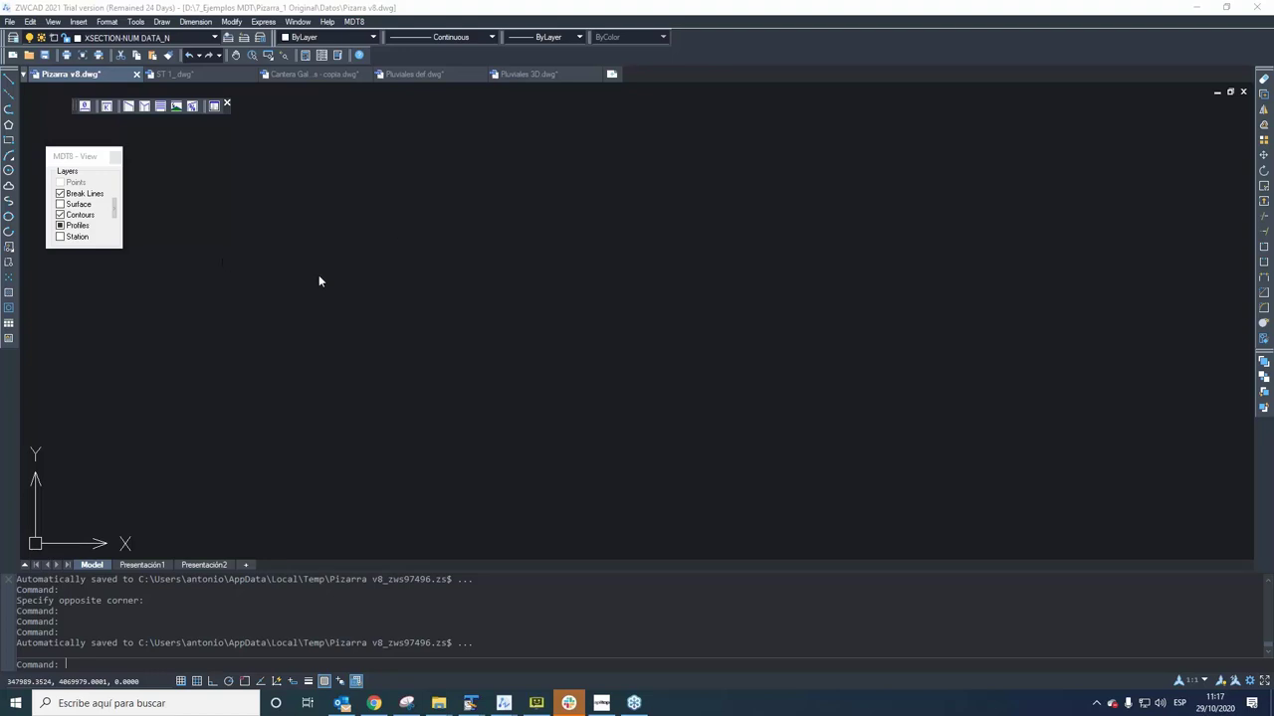
Review the MDT8 command groups for surveying, surfaces, profiles and elements.
left_click(353, 21)
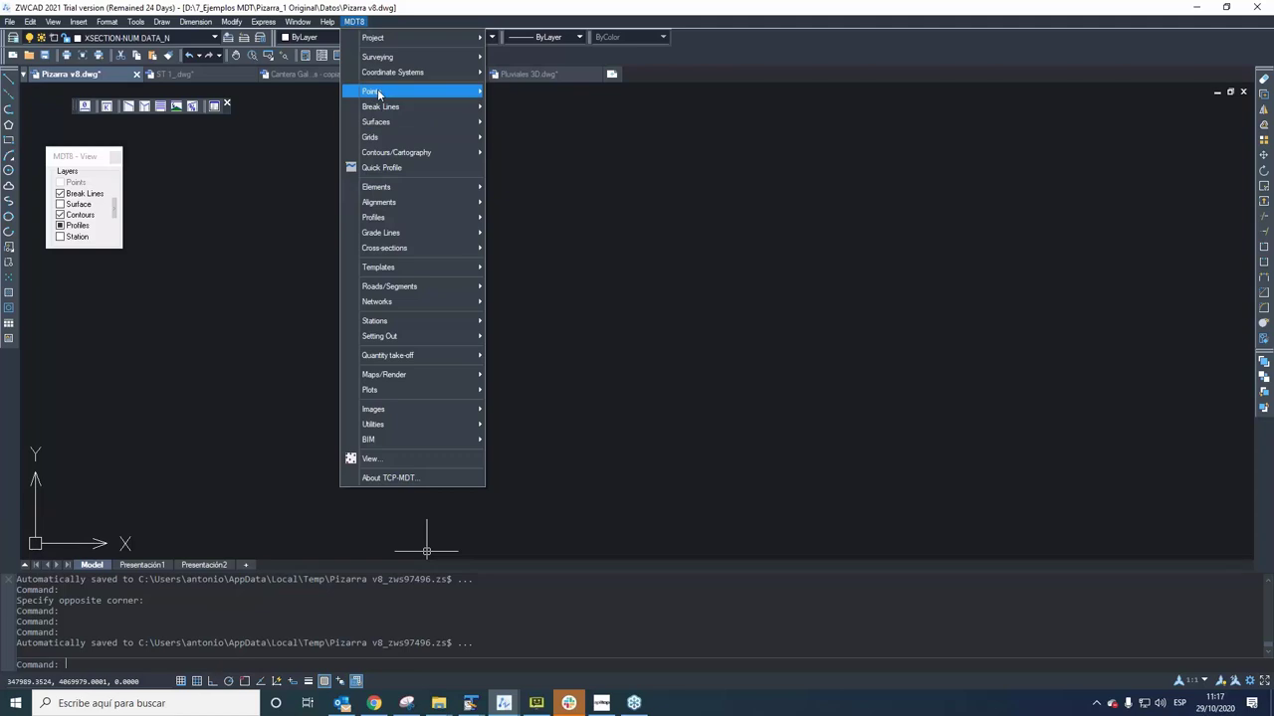
mouse_move(404, 75)
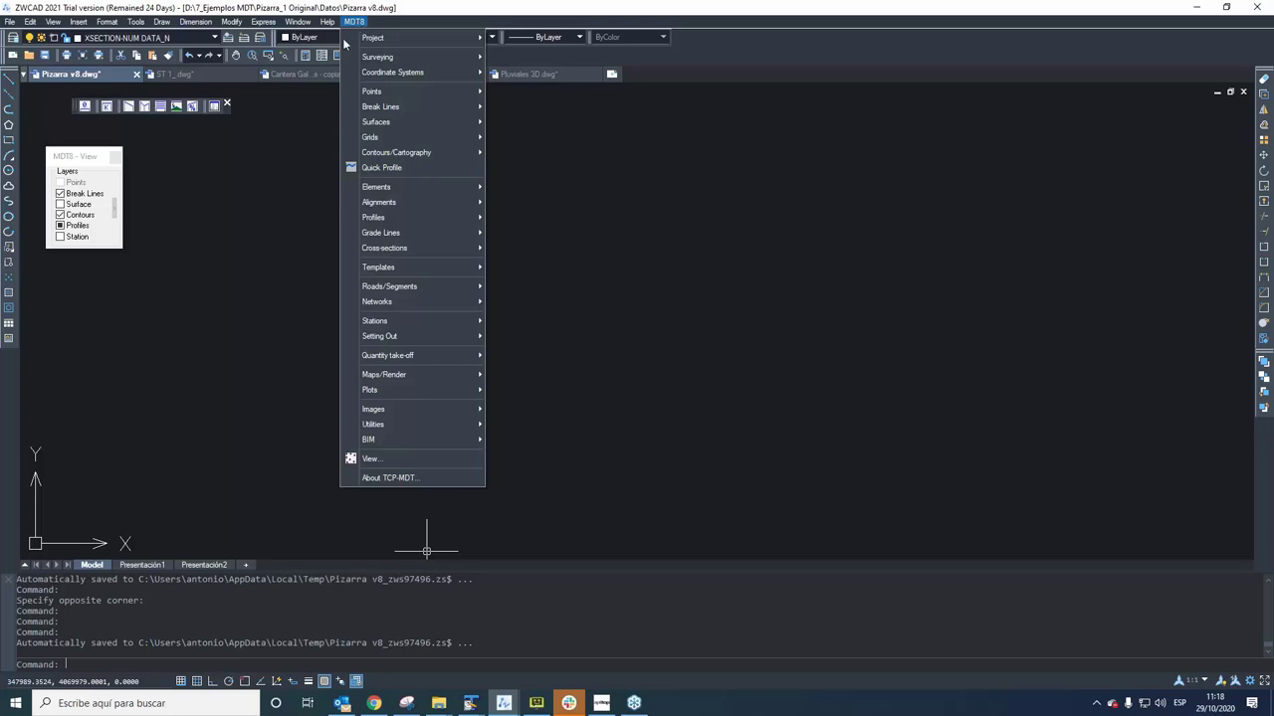
mouse_move(409, 106)
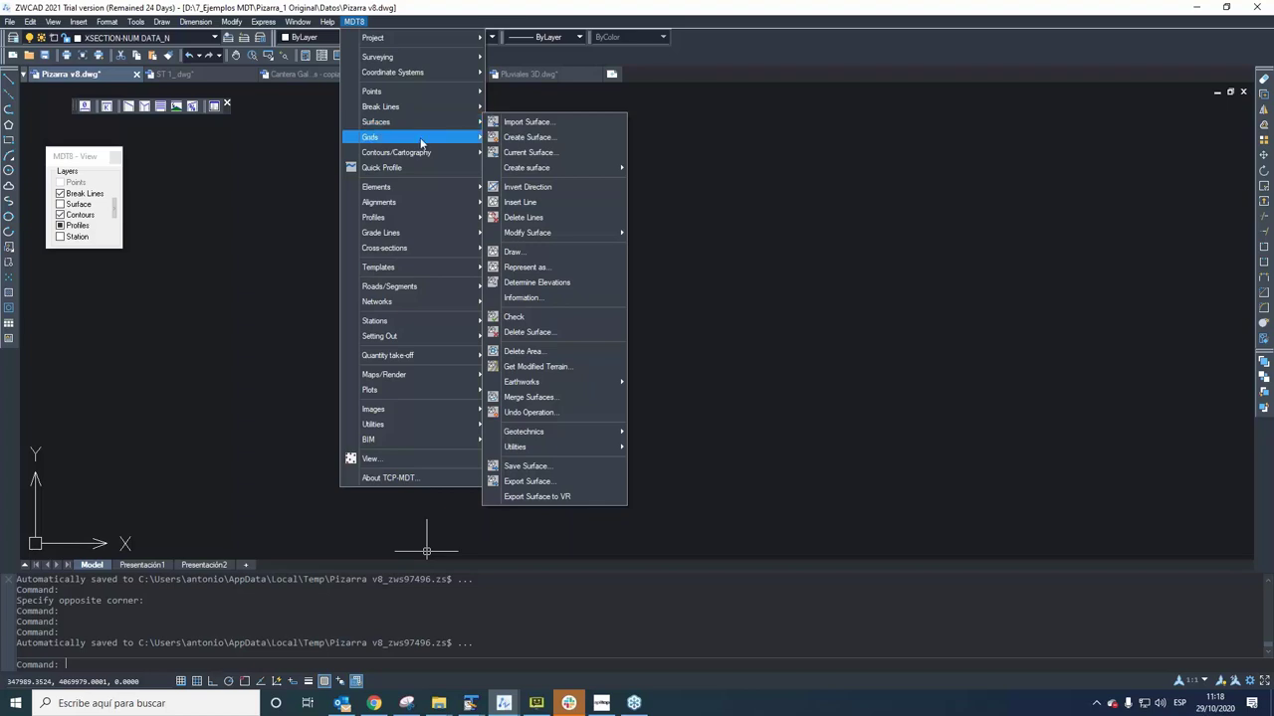
mouse_move(415, 141)
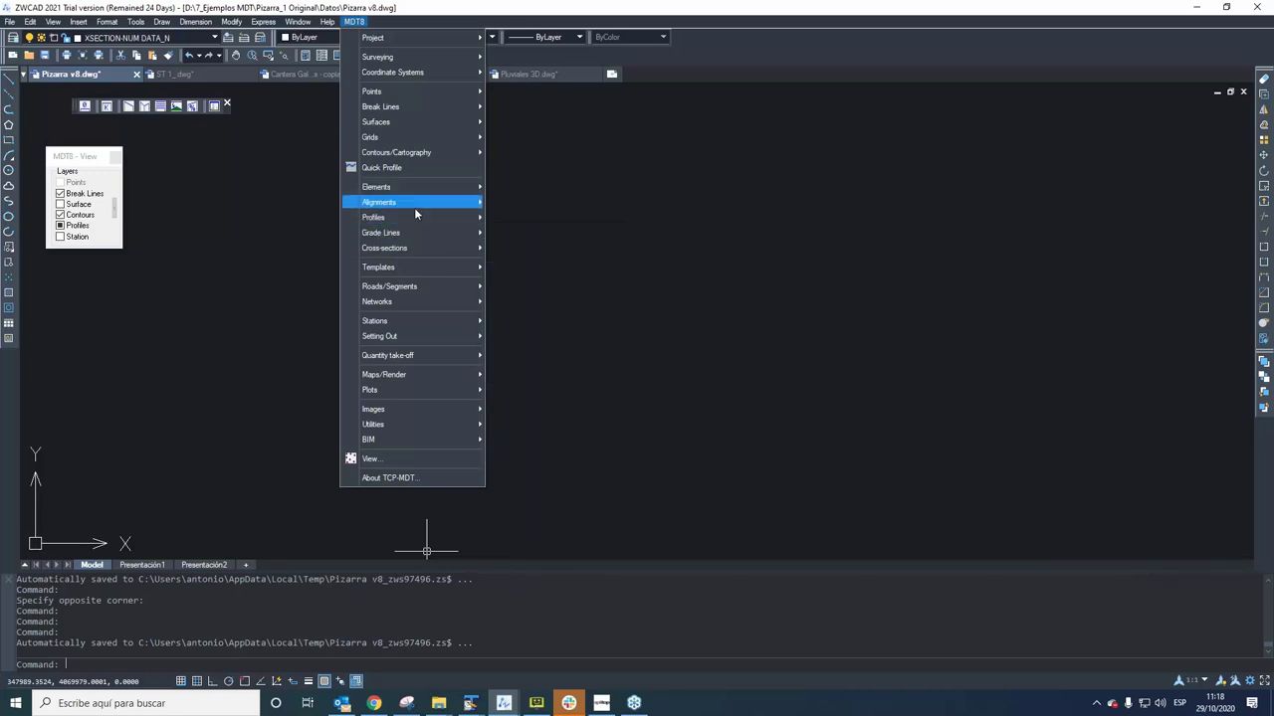
mouse_move(415, 209)
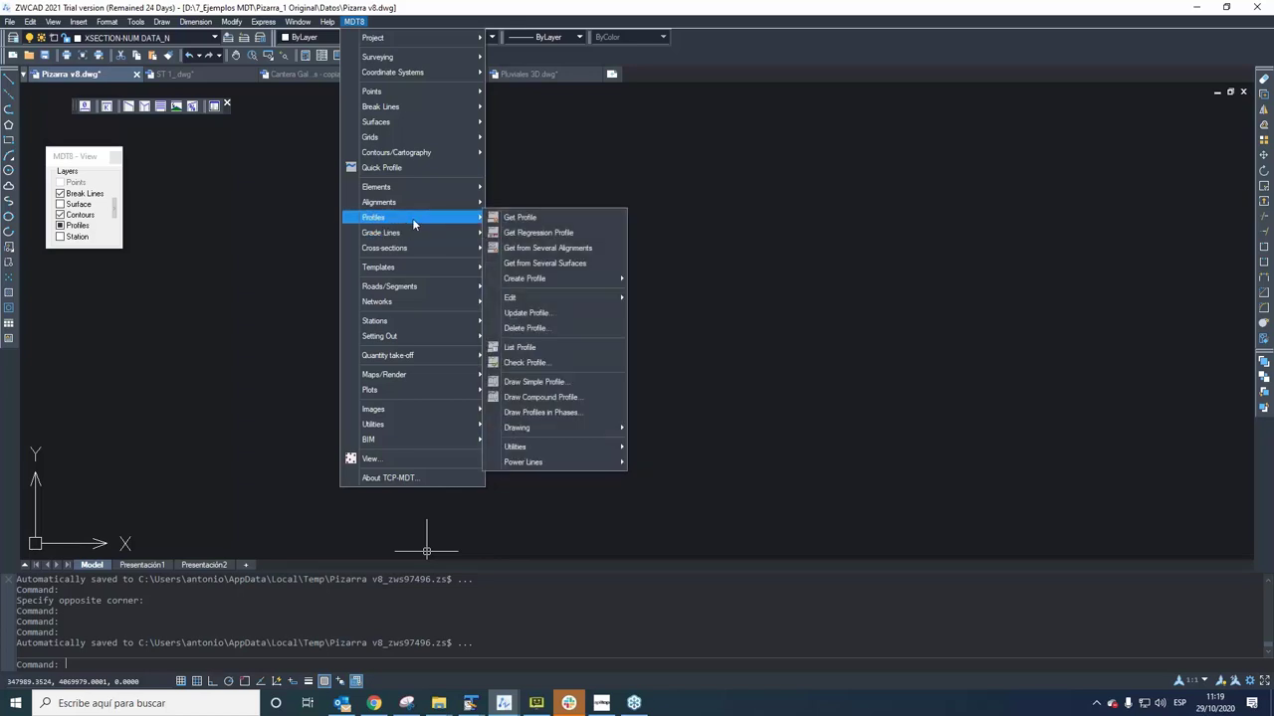
mouse_move(430, 289)
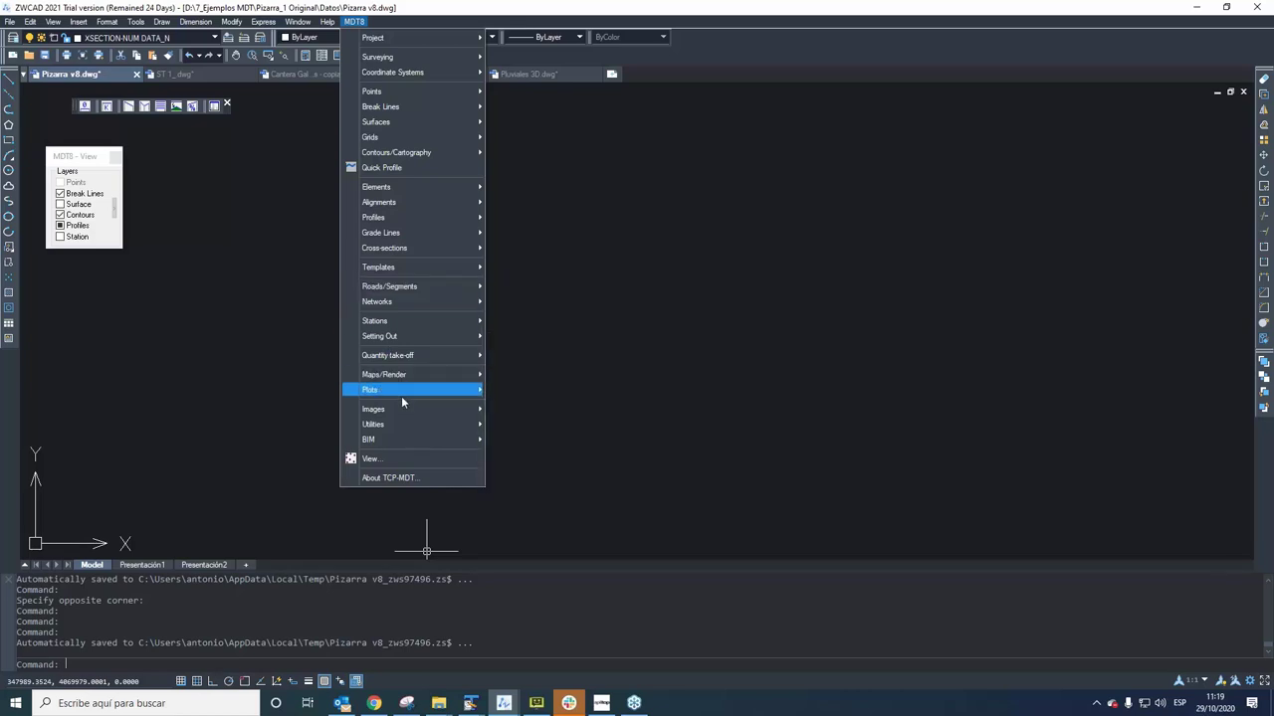
mouse_move(398, 414)
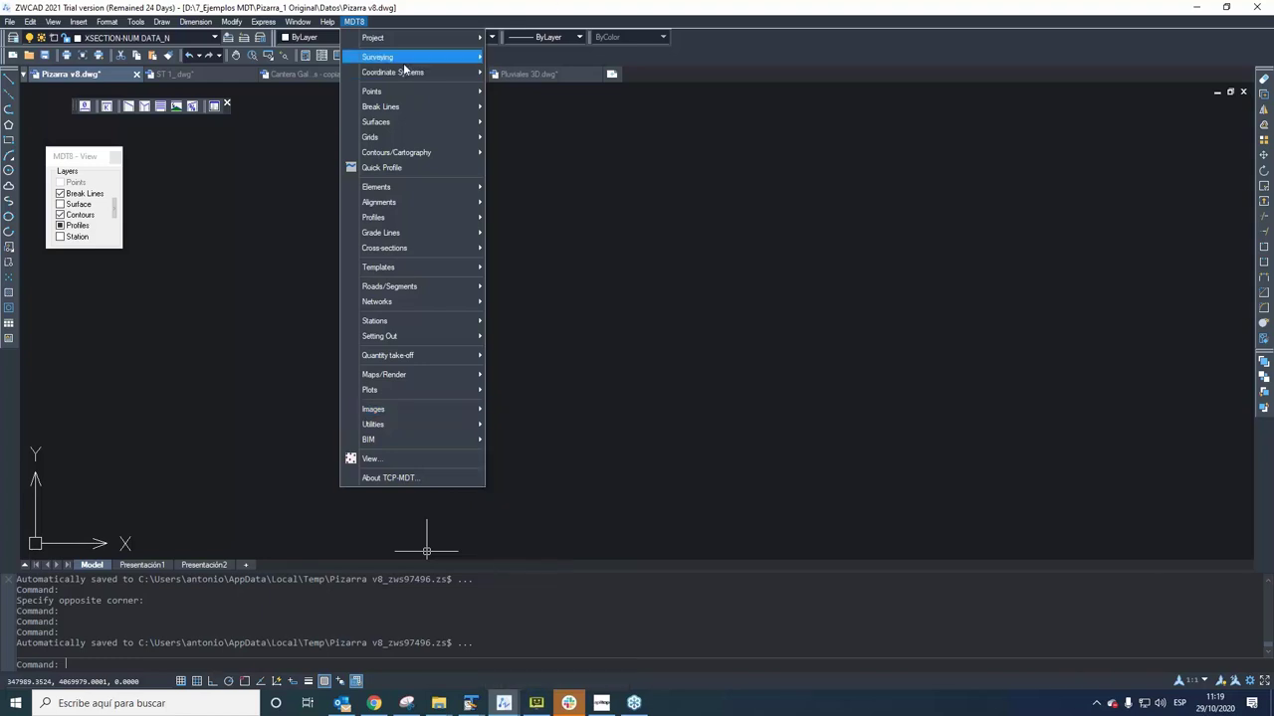
mouse_move(406, 64)
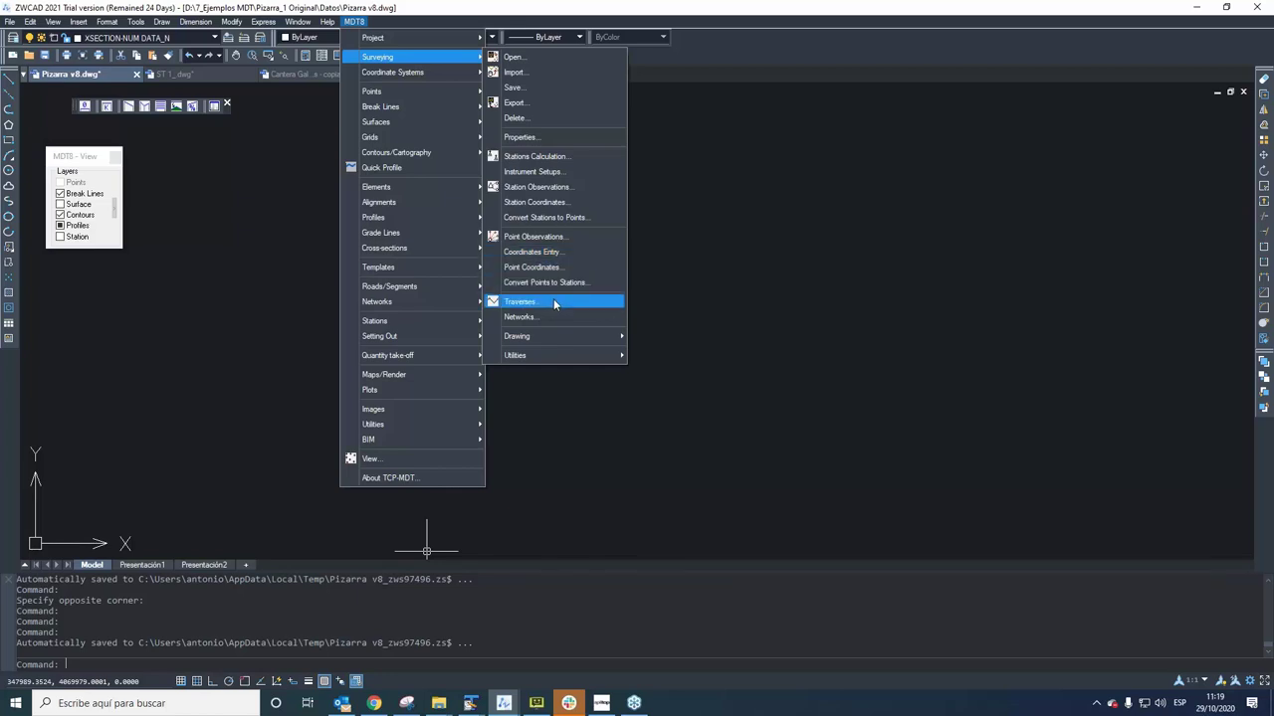
mouse_move(592, 359)
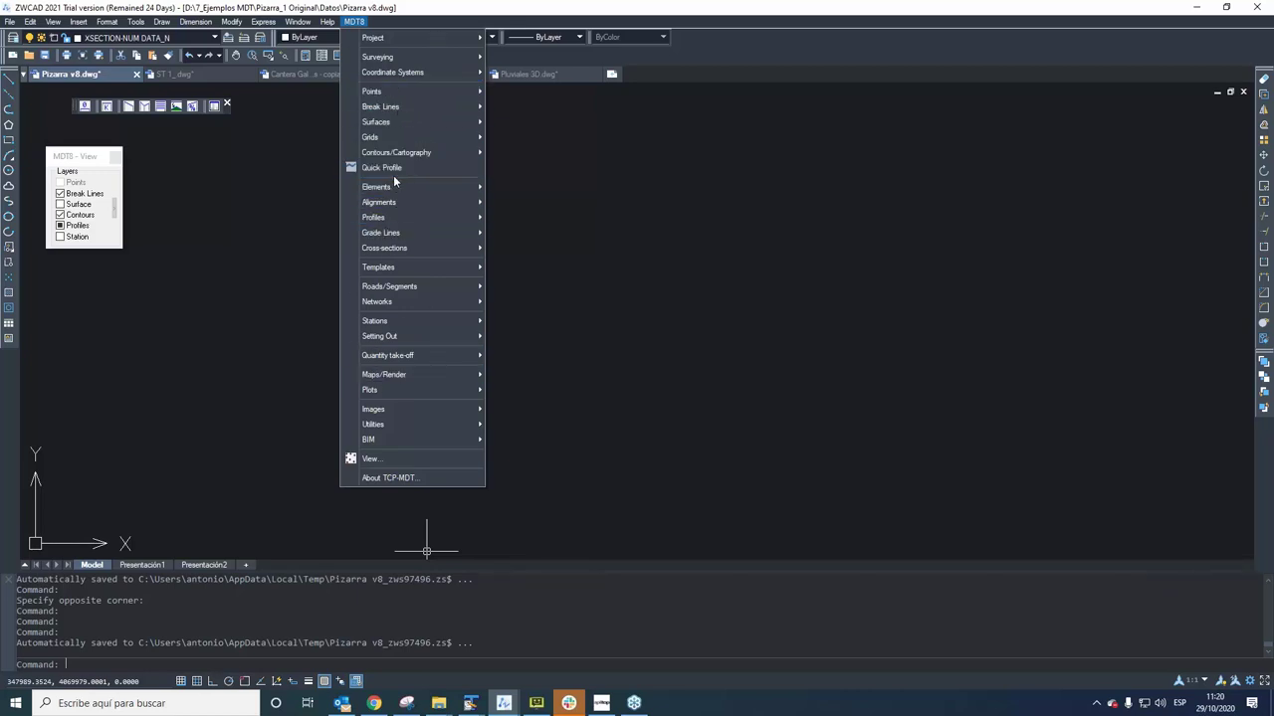
mouse_move(461, 188)
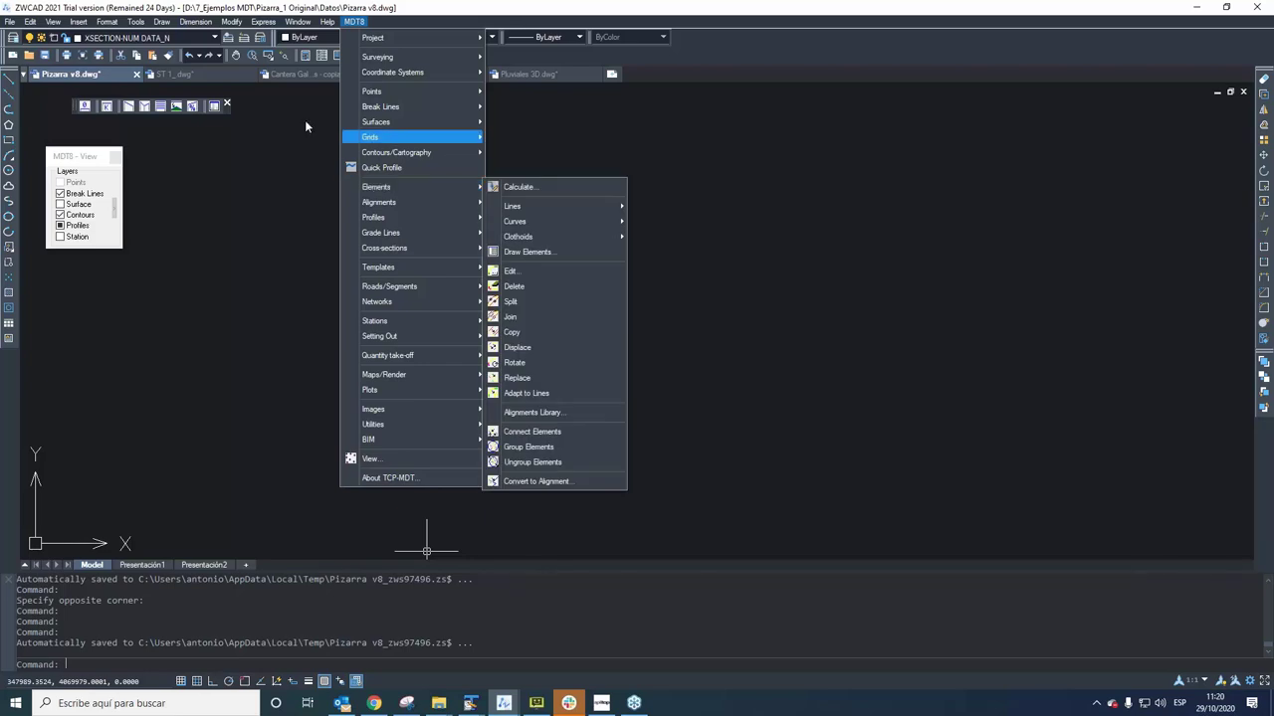
Start importing points with MDT8 and agree to delete the current surface.
mouse_move(394, 125)
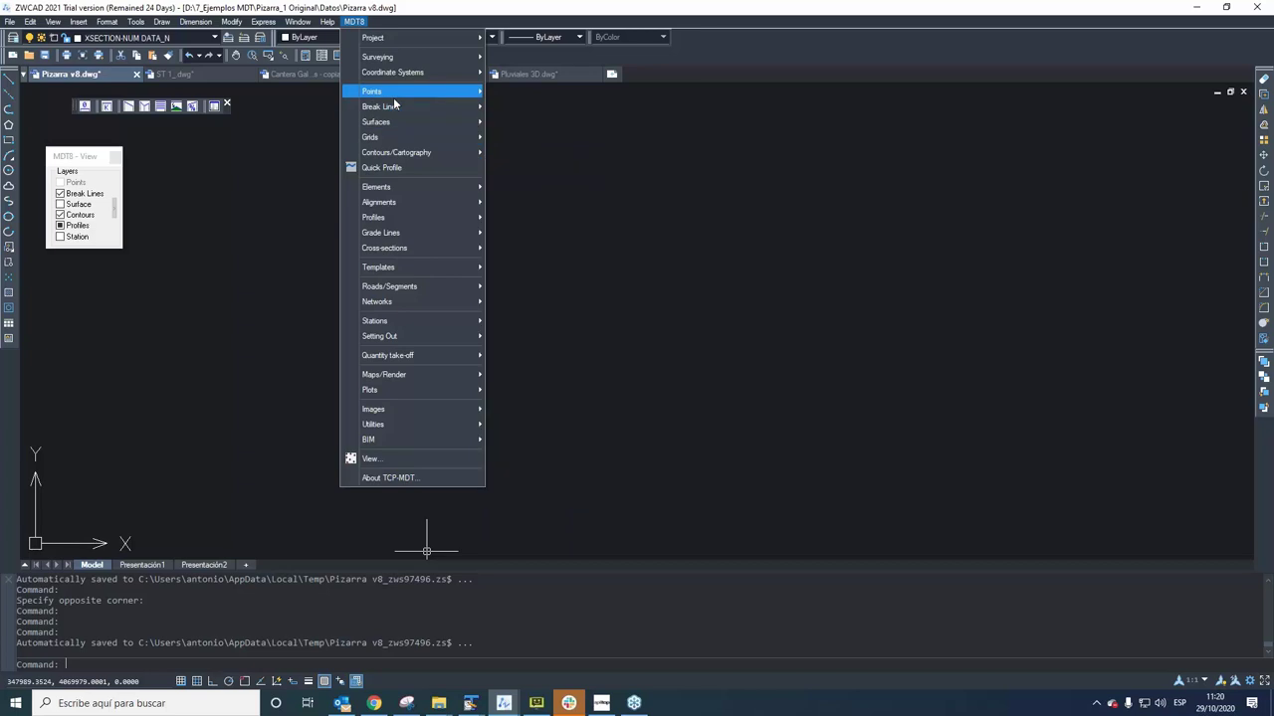
mouse_move(393, 97)
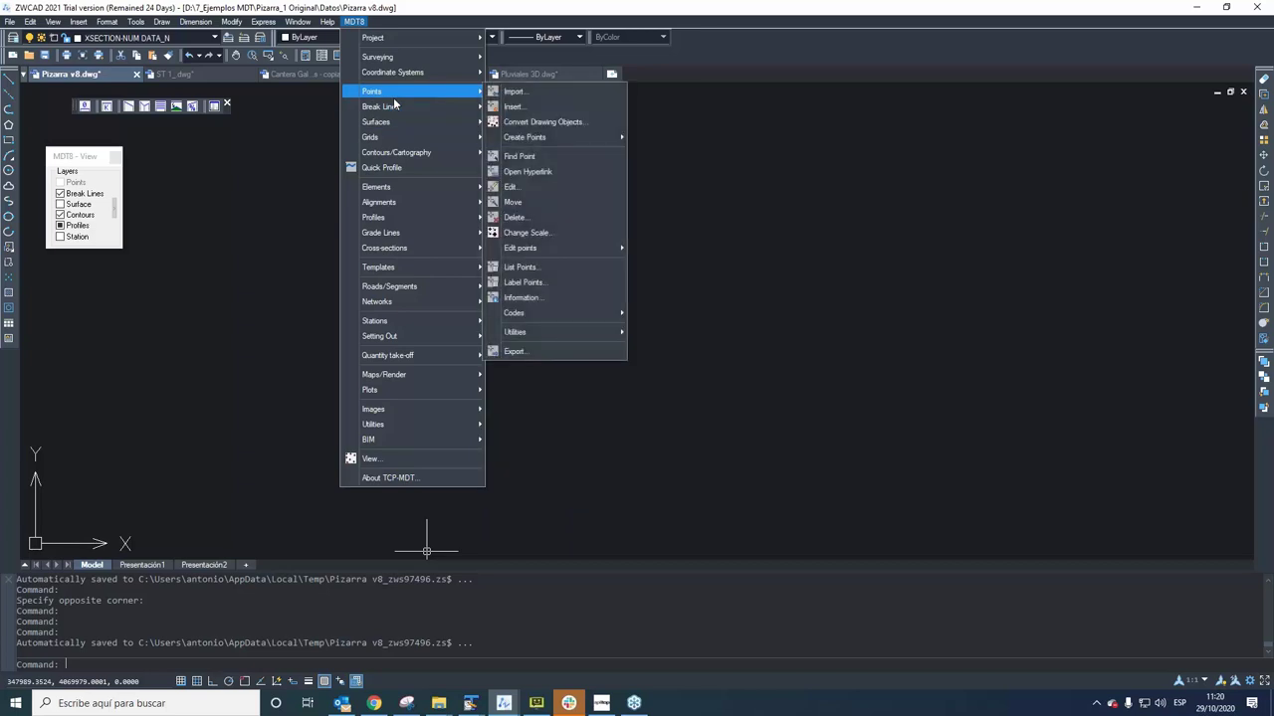
left_click(525, 91)
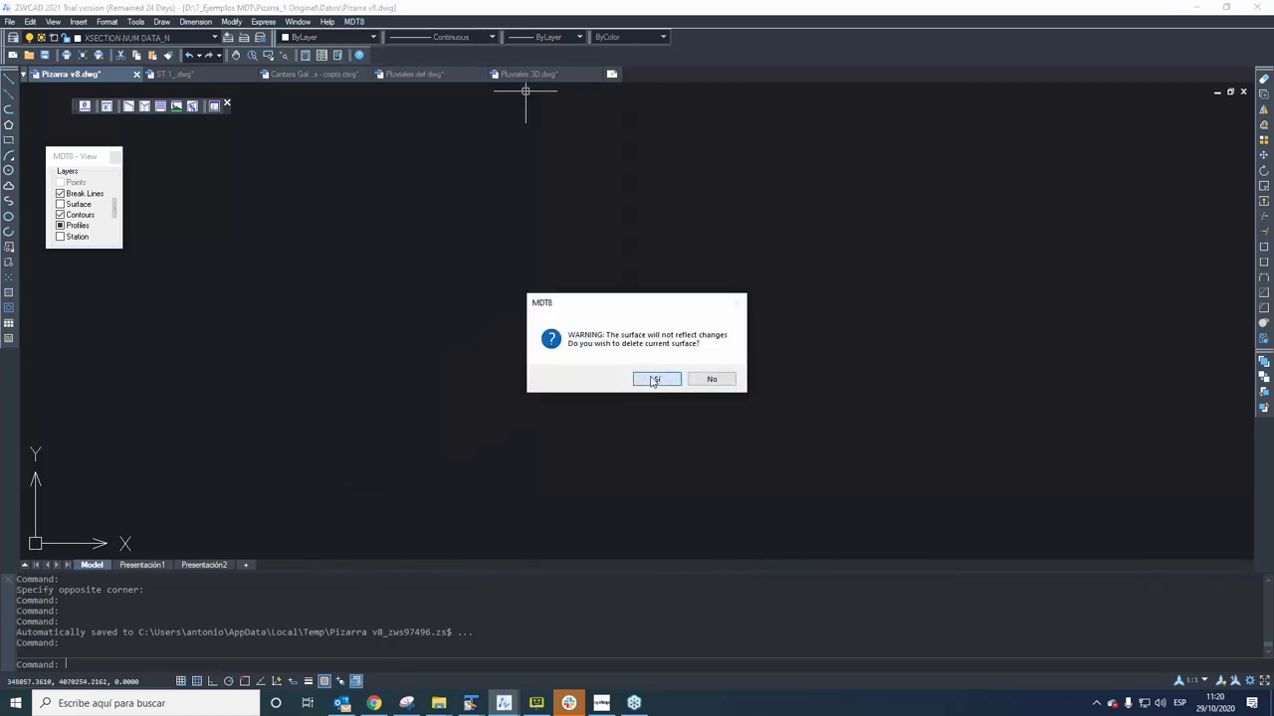
left_click(655, 379)
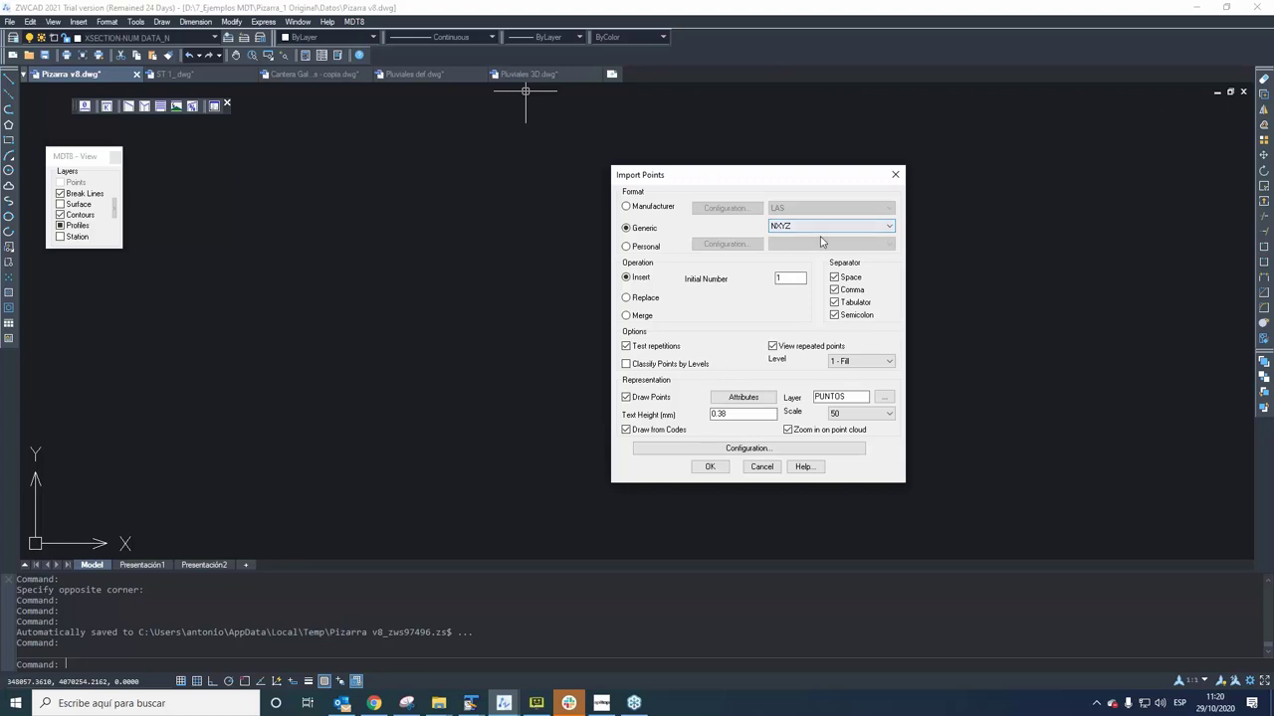
left_click_drag(718, 176, 624, 133)
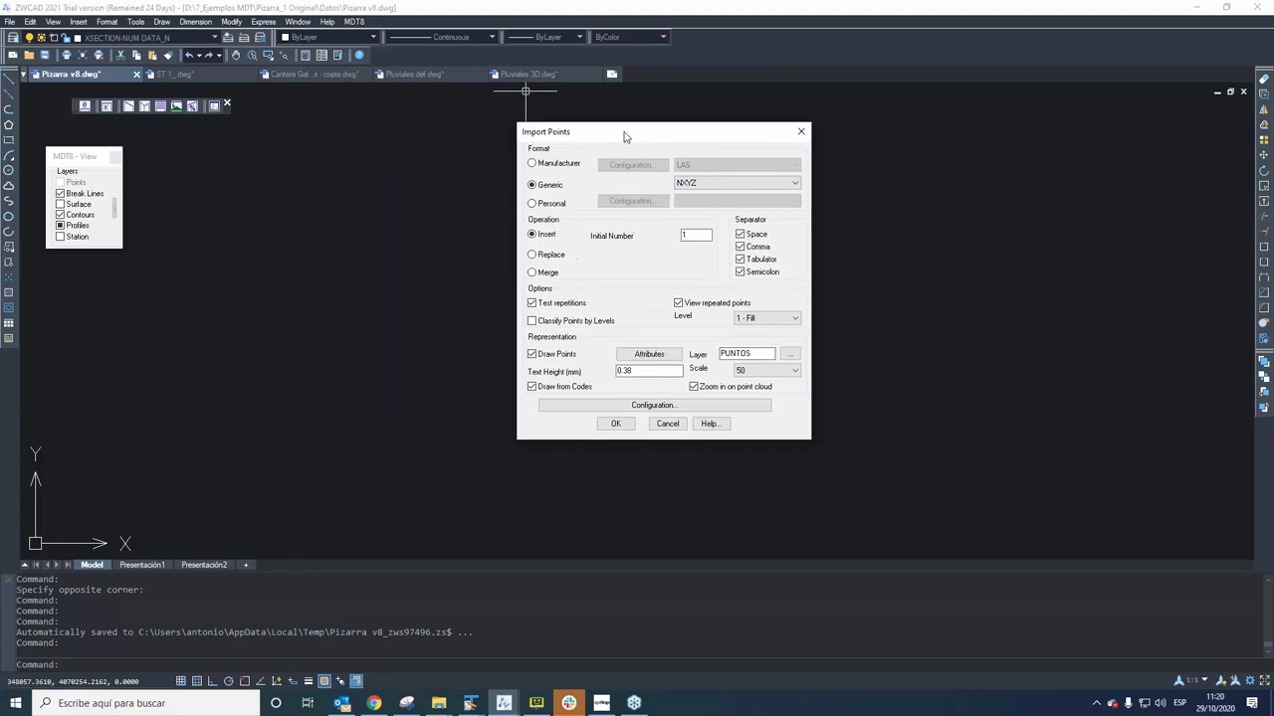
Review the manufacturer and generic formats for the point import, leaving the generic NXYZ format selected.
left_click(560, 170)
left_click(718, 167)
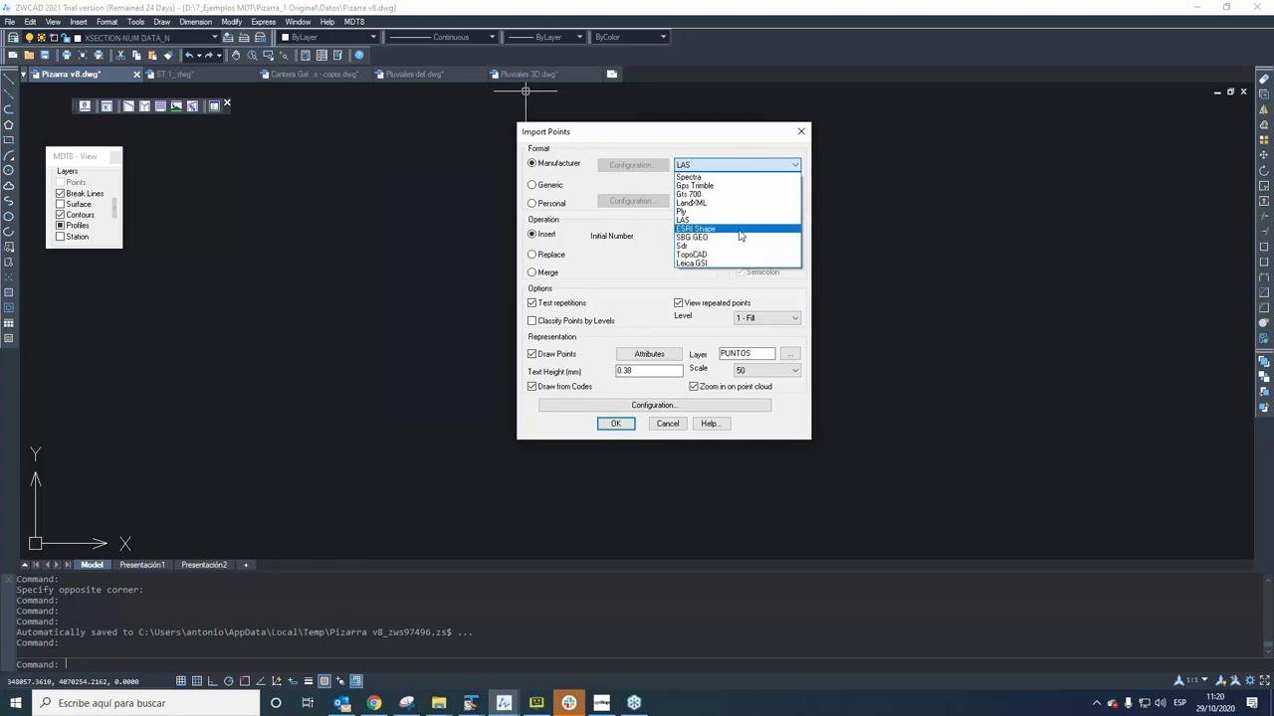
left_click(542, 188)
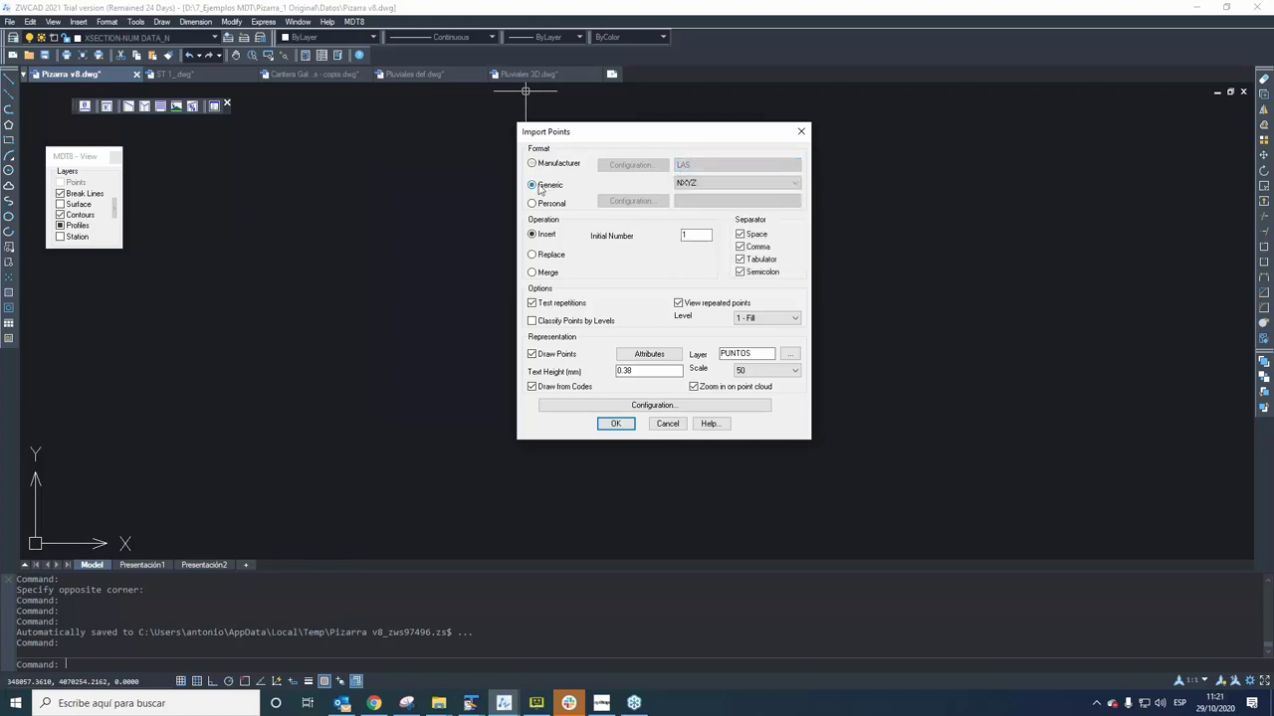
left_click(713, 183)
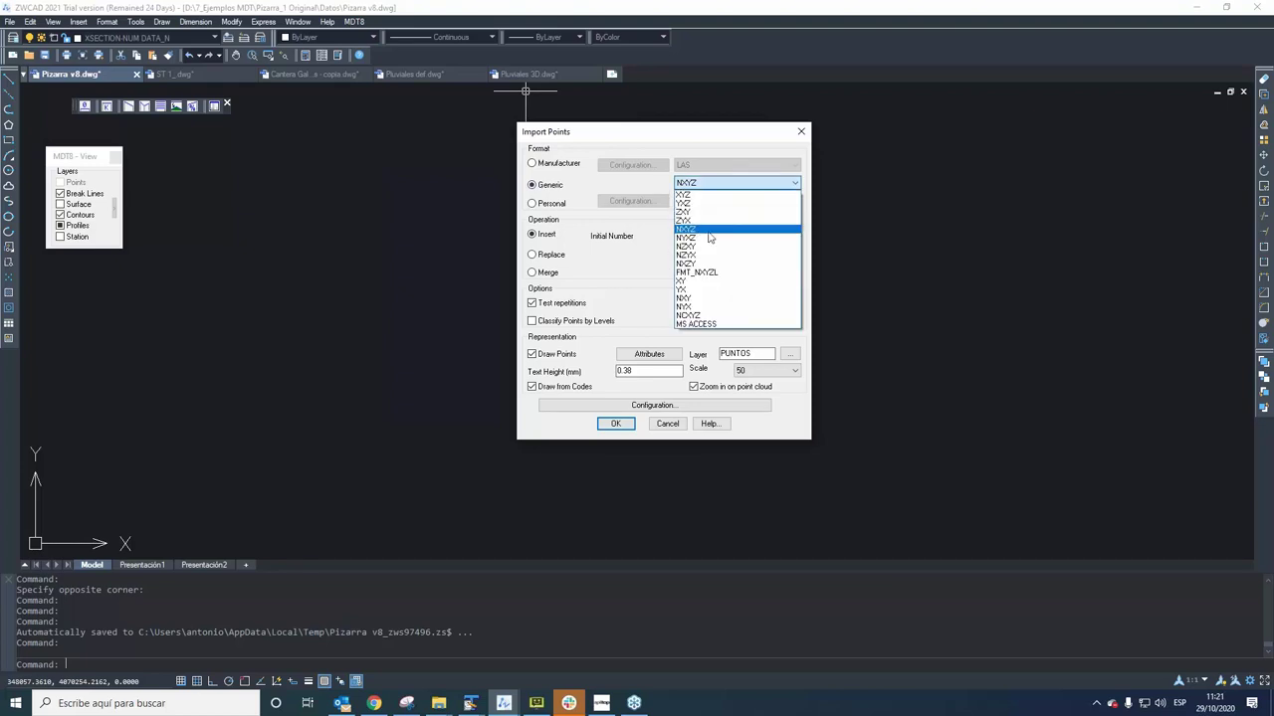
left_click(712, 232)
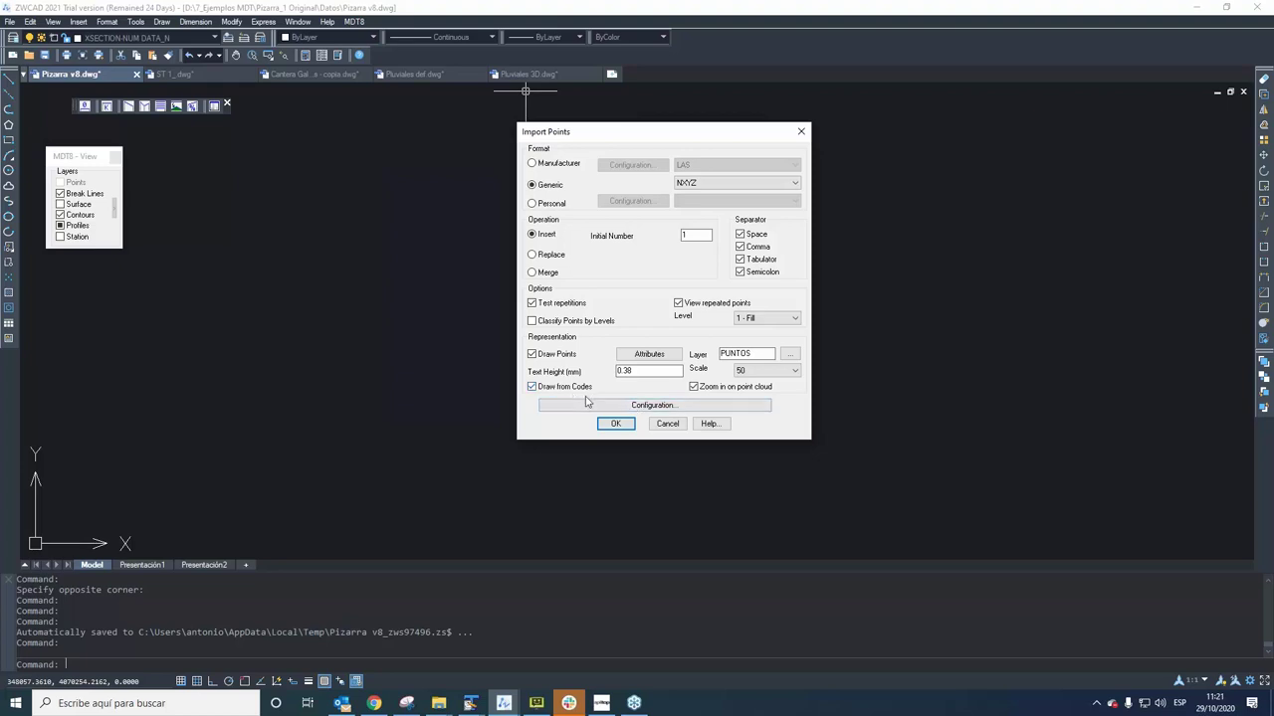
Check the point configuration and its codes database, keep the settings, and accept the import options.
left_click(633, 407)
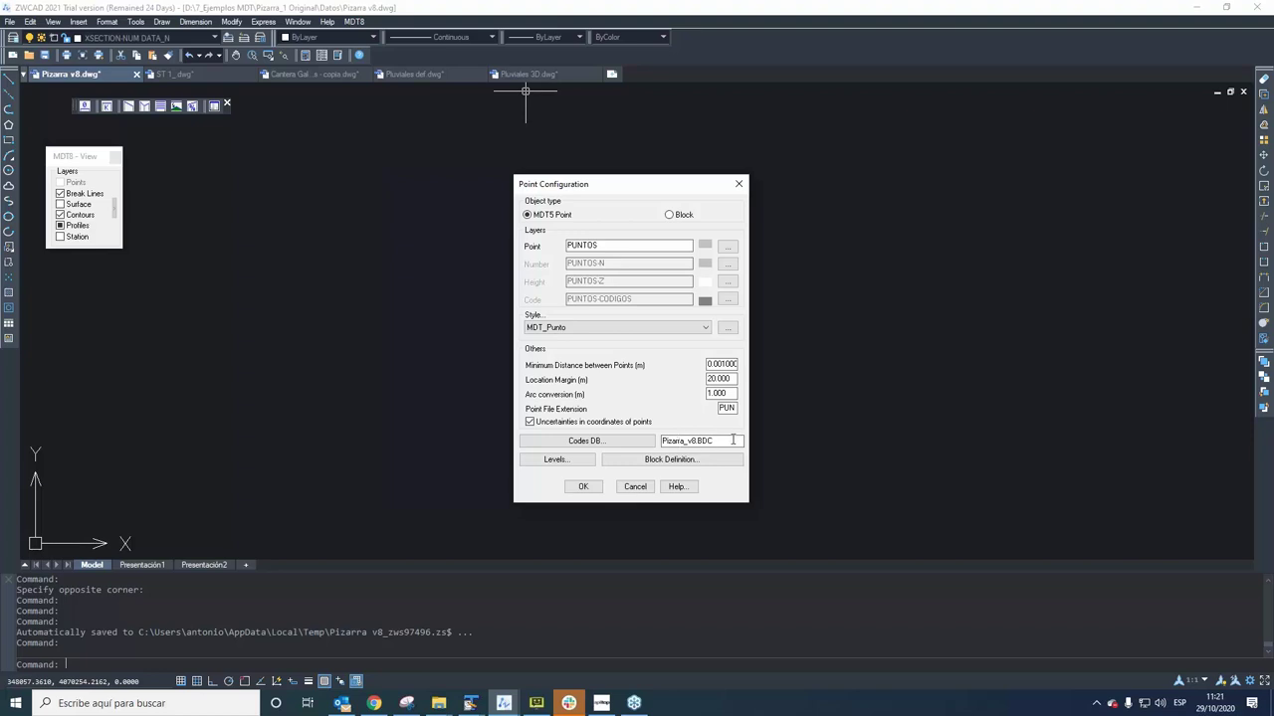
left_click(583, 487)
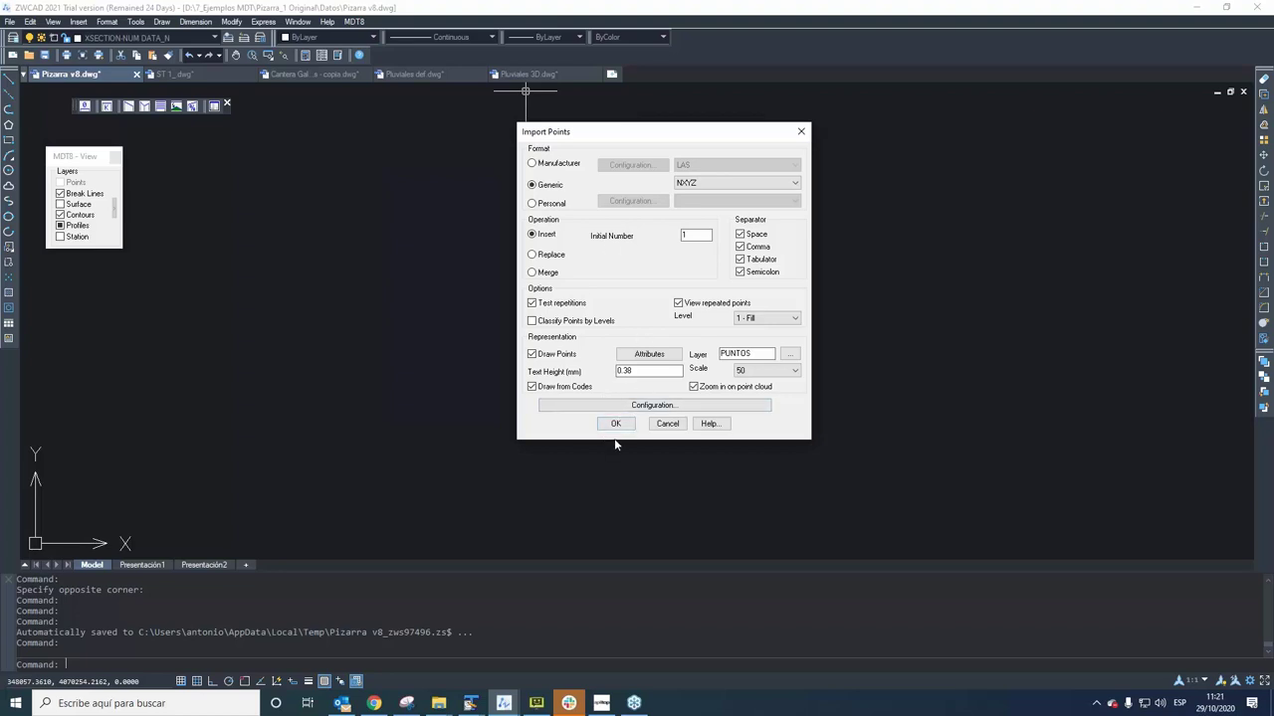
left_click(615, 423)
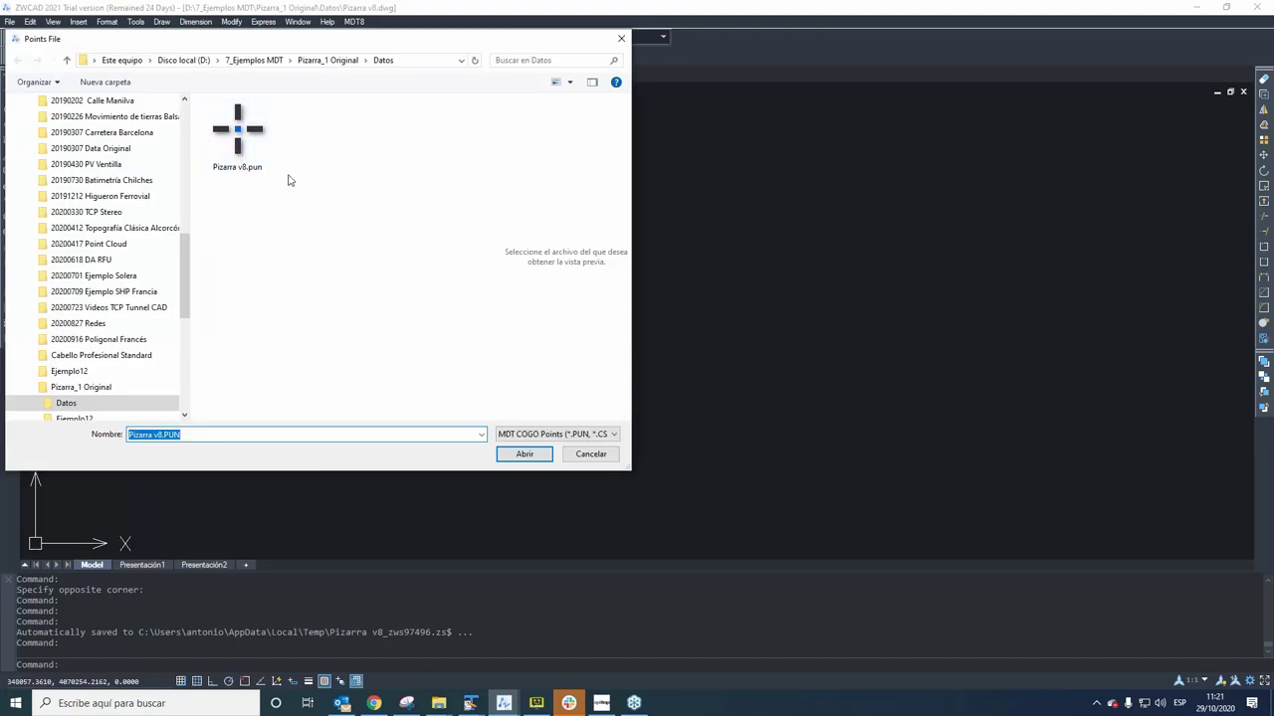
Open Pizarra v8.pun in TextPad and examine its point coordinates and the codes at the line ends.
right_click(239, 148)
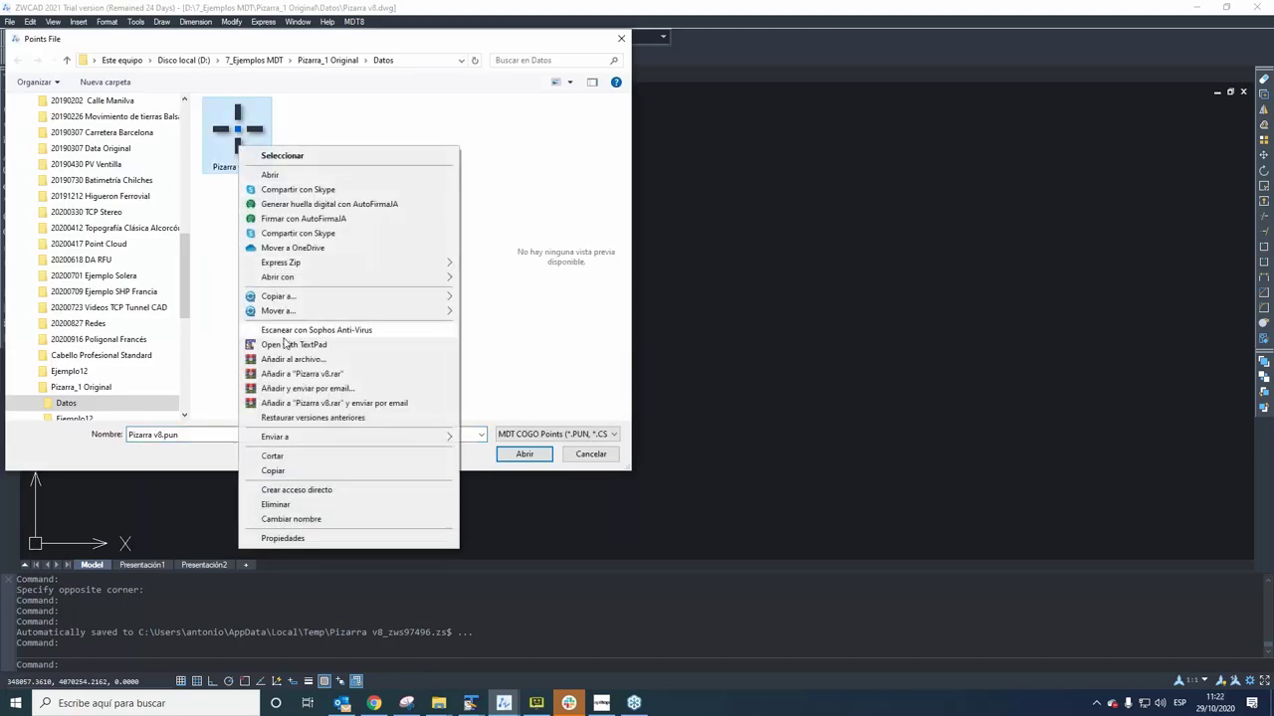
left_click(291, 345)
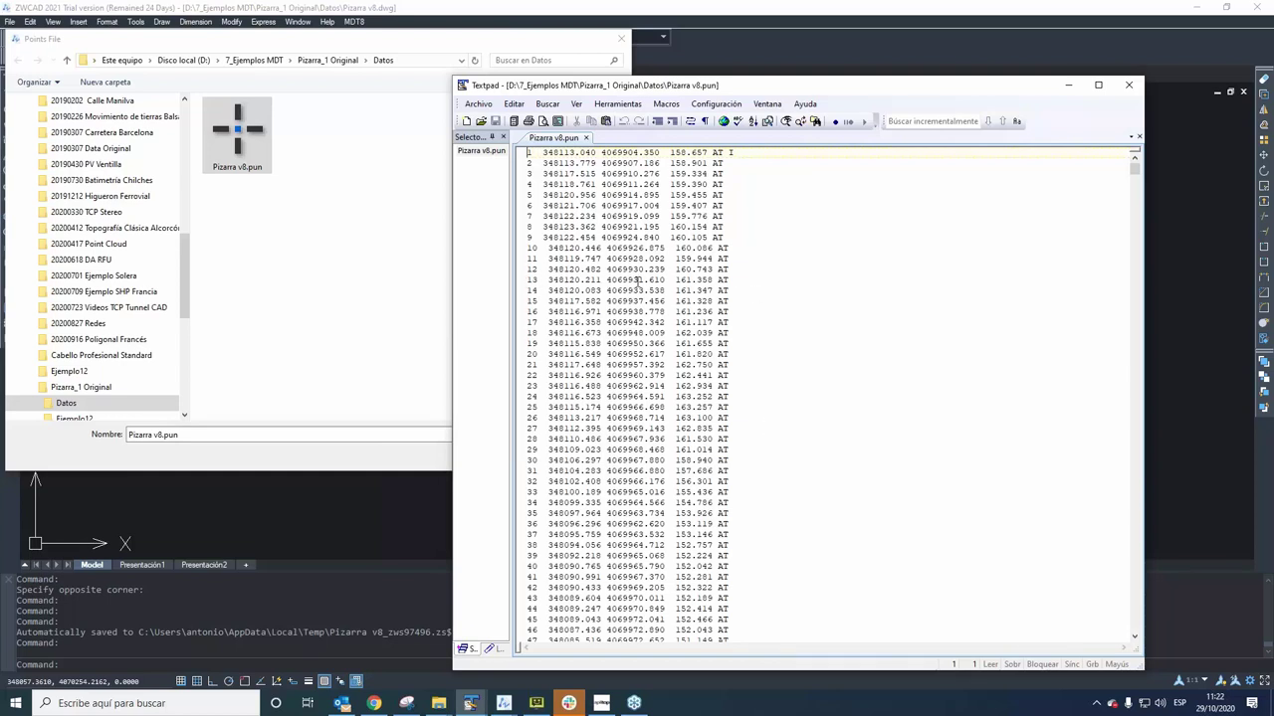
left_click_drag(718, 278, 733, 281)
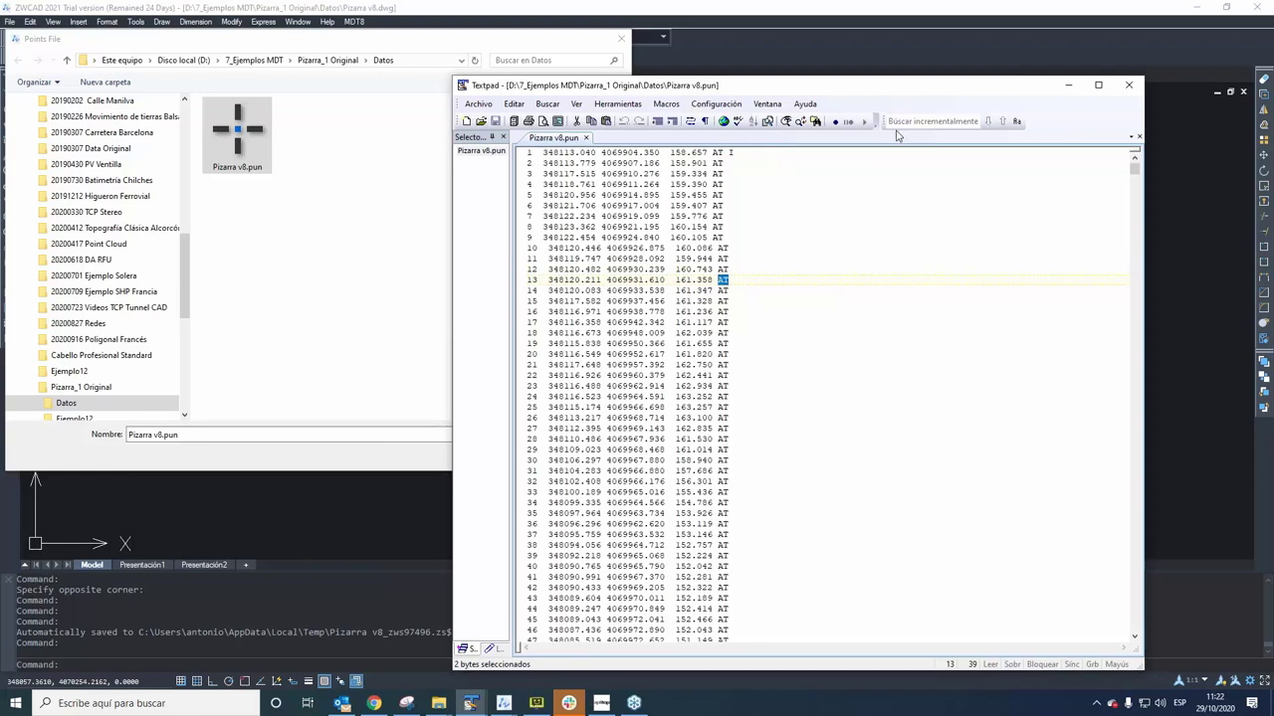
left_click_drag(892, 84, 719, 36)
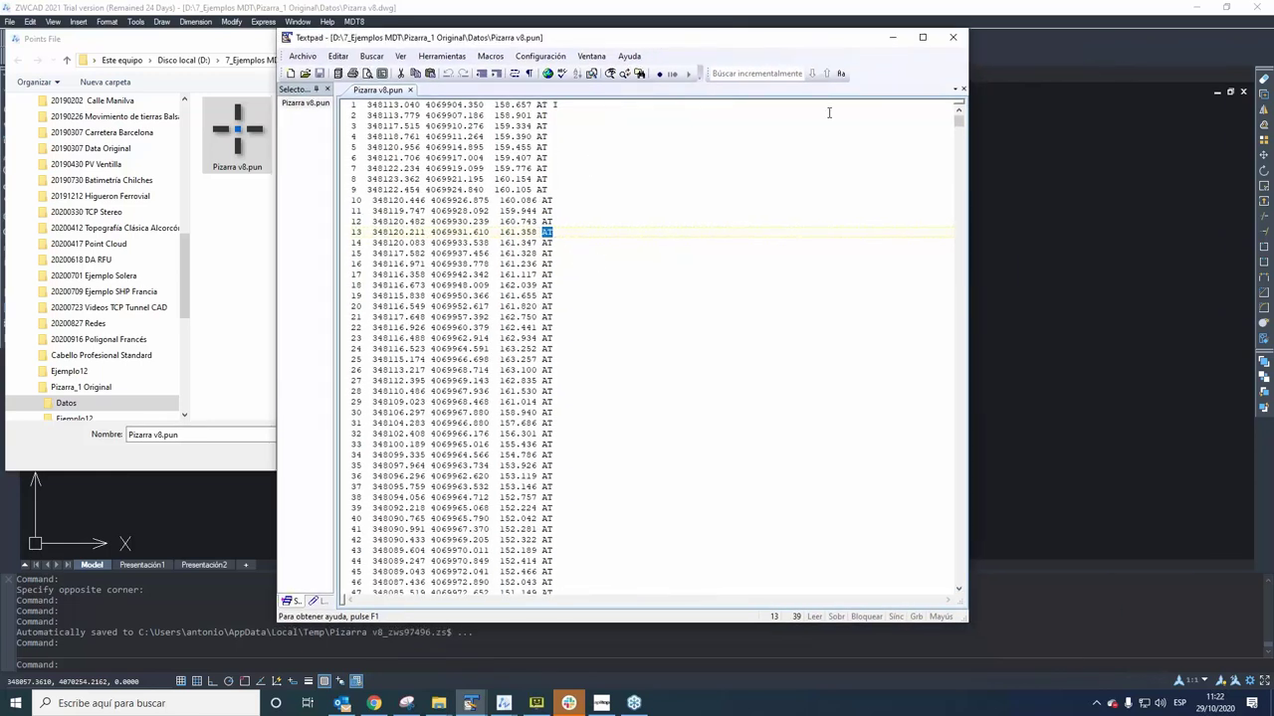
Return to the points file selection and import the points from Pizarra v8.pun.
left_click(274, 147)
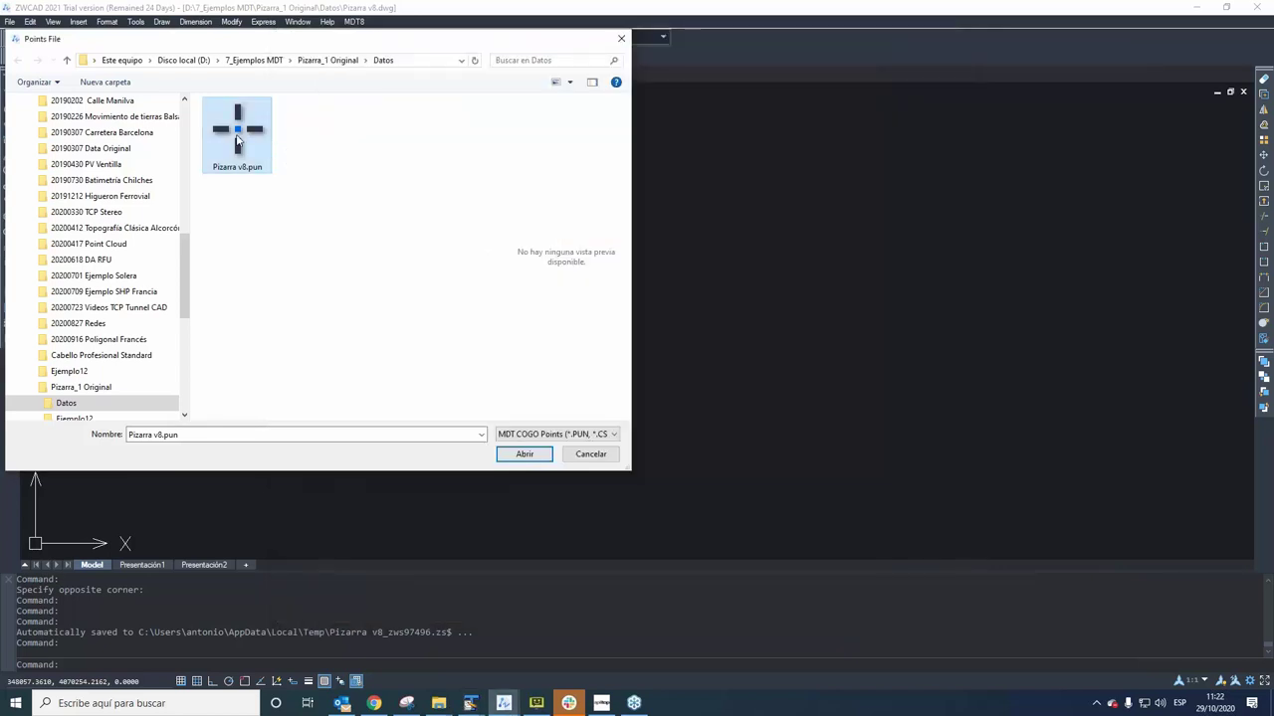
double_click(239, 139)
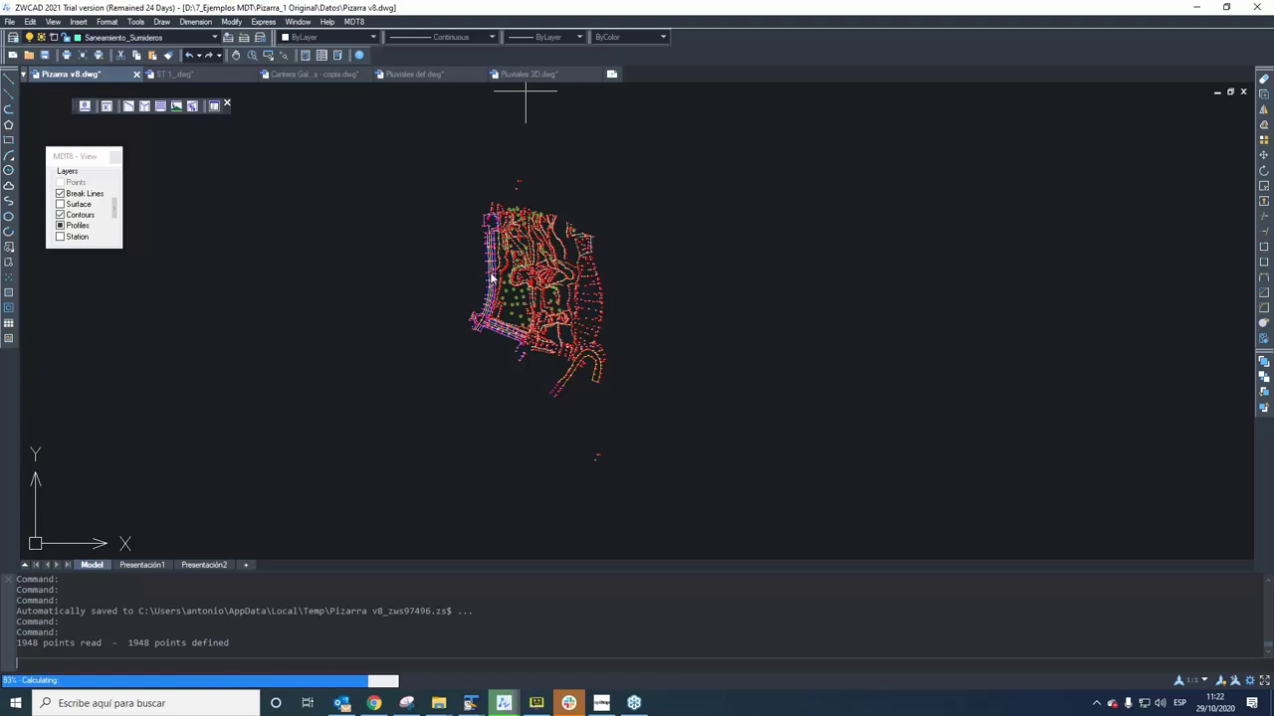
Inspect the imported points, the lines drawn from their codes and the tree symbols across the site.
scroll(437, 322, "down", 1)
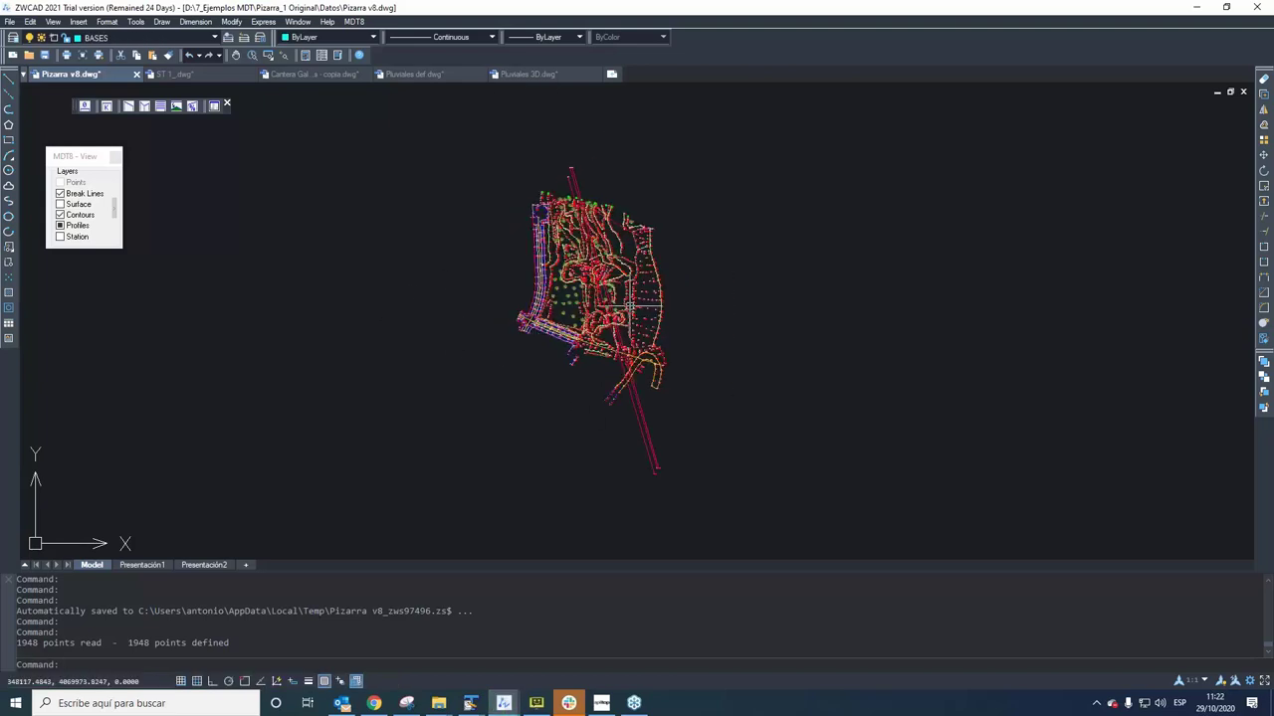
scroll(598, 249, "up", 2)
scroll(598, 250, "up", 1)
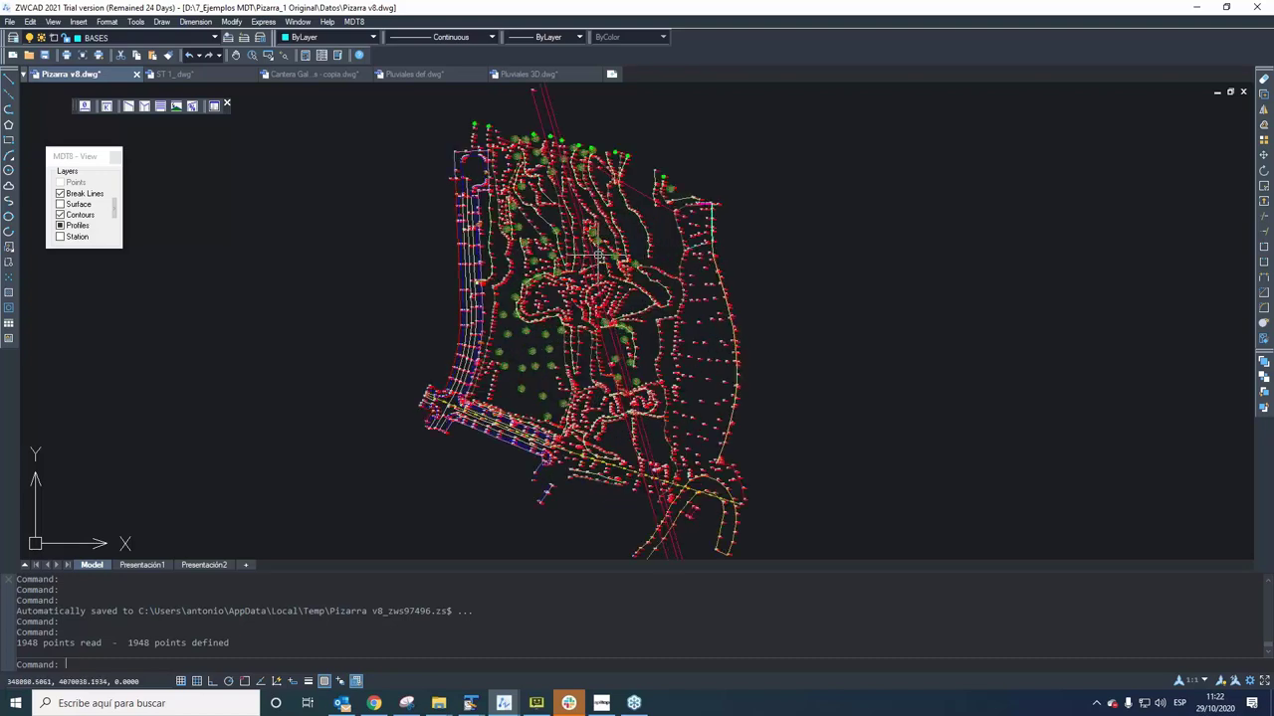
scroll(407, 261, "down", 1)
scroll(488, 328, "up", 2)
scroll(368, 261, "down", 1)
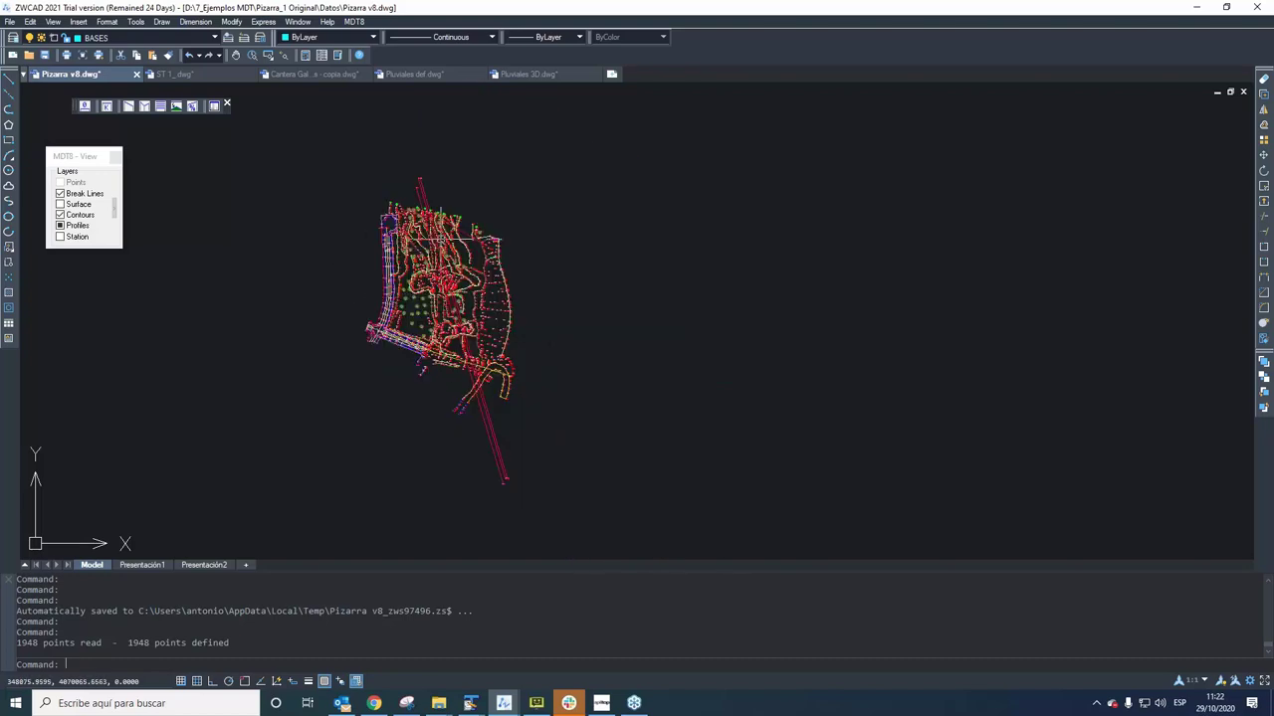
scroll(408, 261, "up", 5)
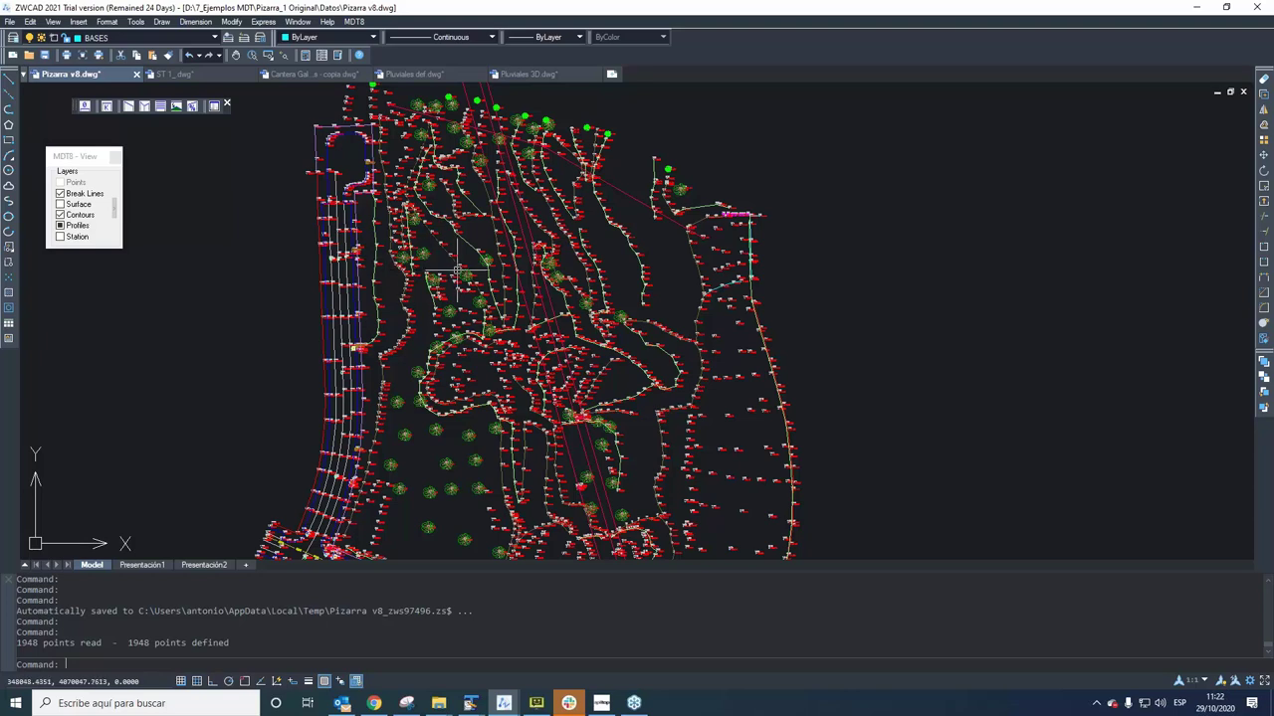
scroll(512, 266, "down", 1)
scroll(388, 278, "up", 2)
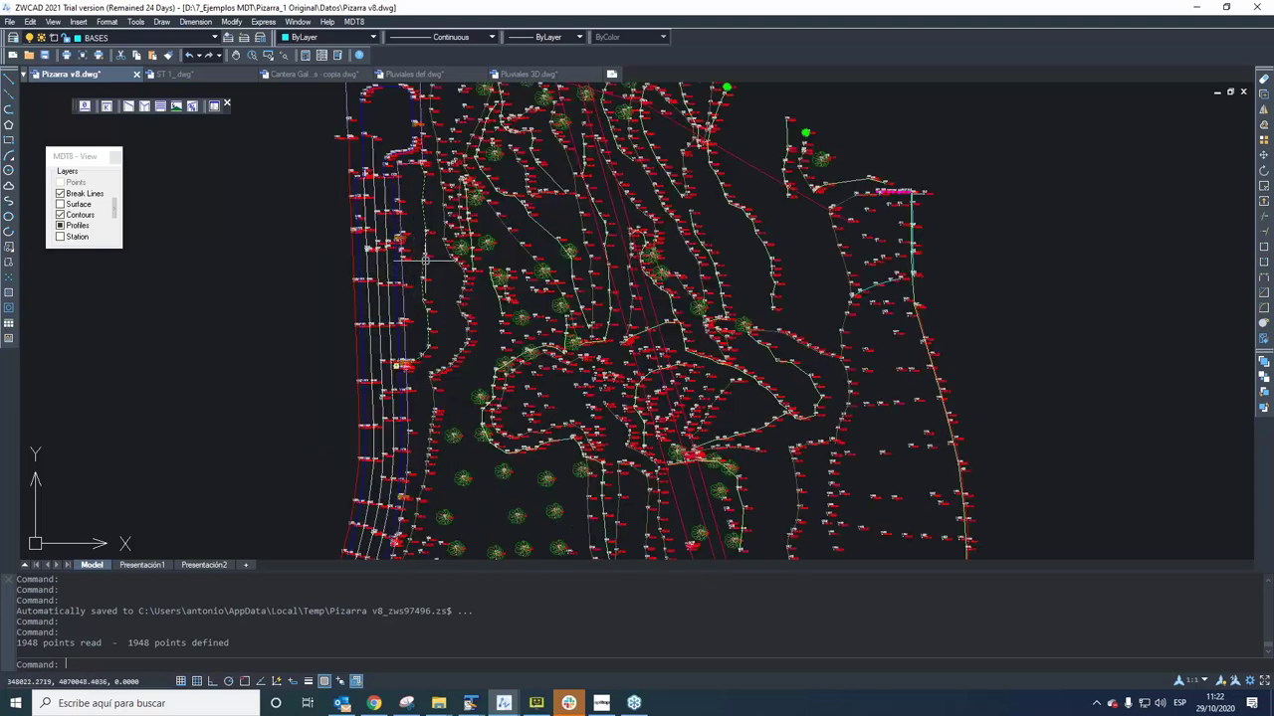
scroll(418, 249, "up", 2)
scroll(524, 295, "down", 3)
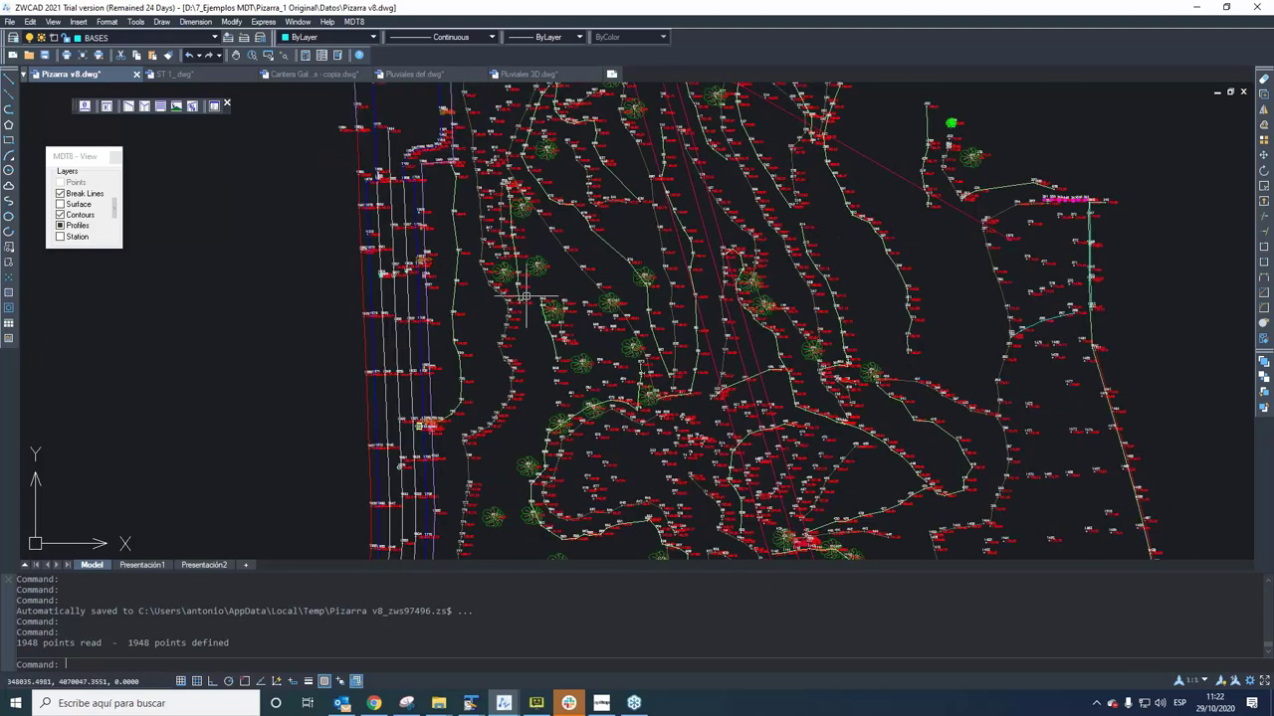
scroll(569, 275, "down", 1)
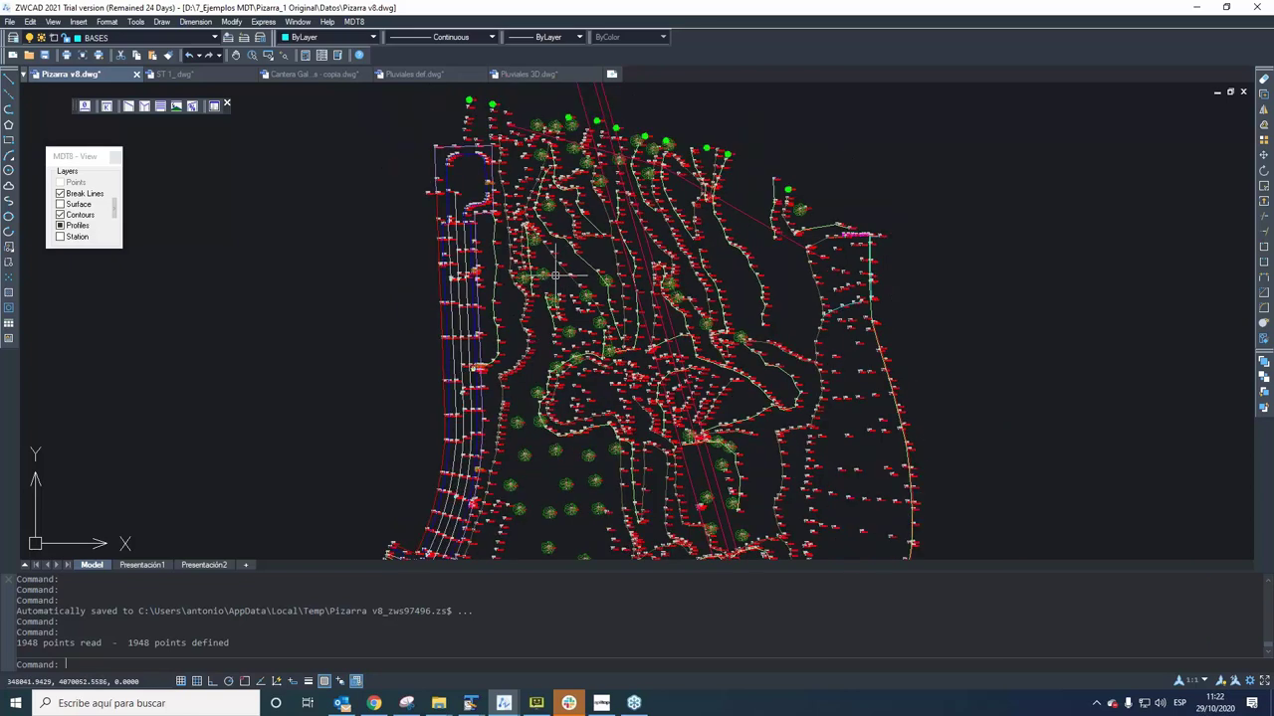
Rotate the drain grate symbol at point 1608 a quarter turn so it runs parallel to the road line.
scroll(490, 278, "up", 2)
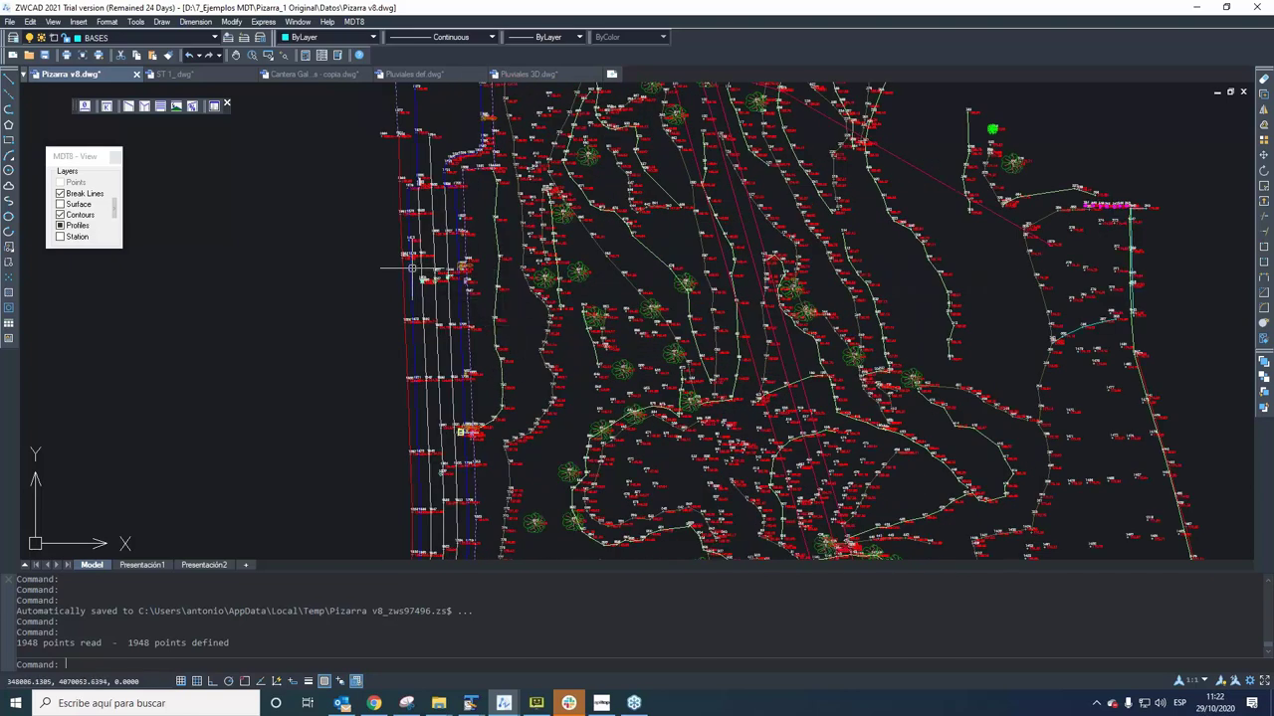
scroll(507, 322, "up", 5)
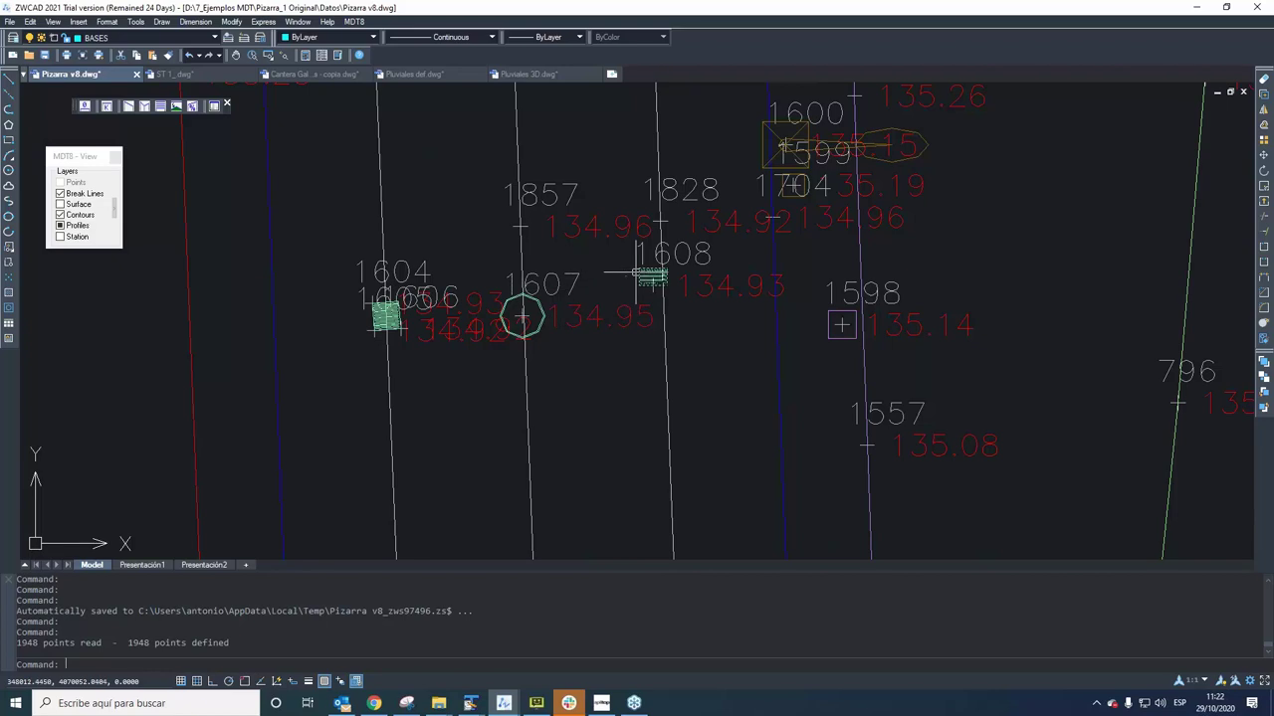
scroll(652, 280, "up", 3)
left_click(656, 283)
left_click(658, 295)
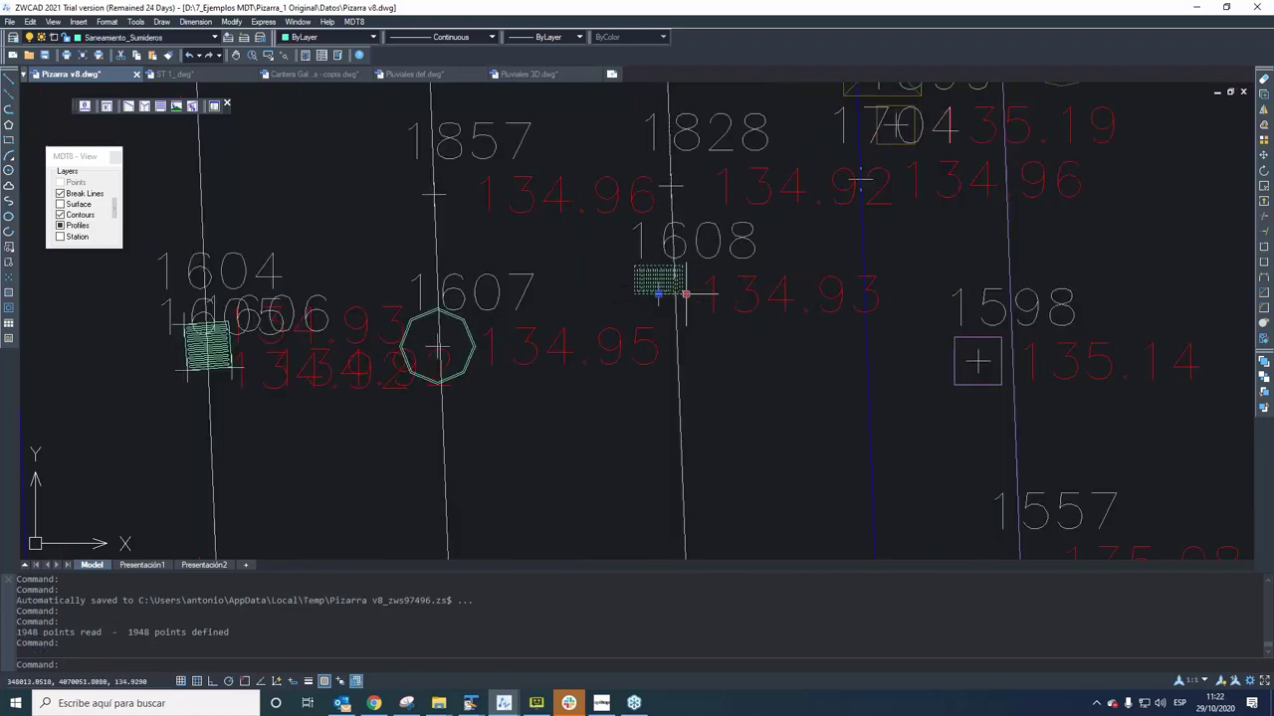
key("space")
key("space")
left_click(660, 250)
Stretch the zebra crossing symbol at point 1885 across the carriageway to the road edge near point 1826.
scroll(623, 434, "down", 5)
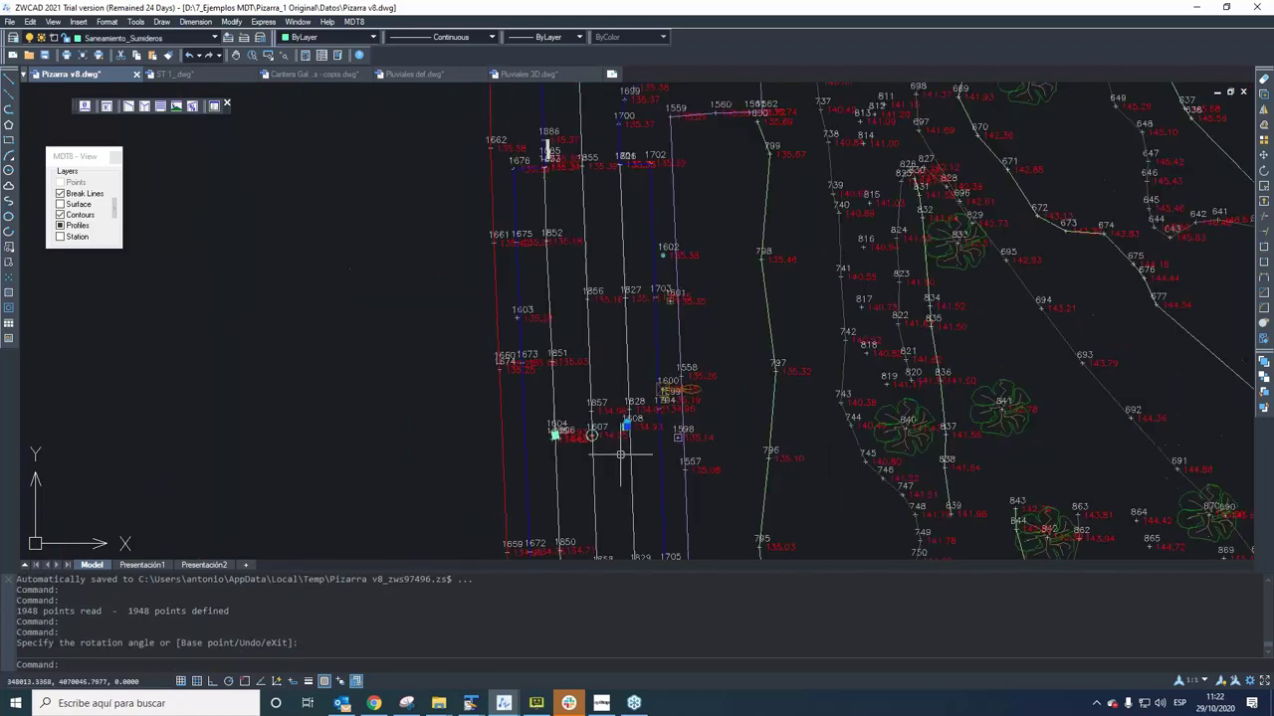
scroll(568, 333, "up", 3)
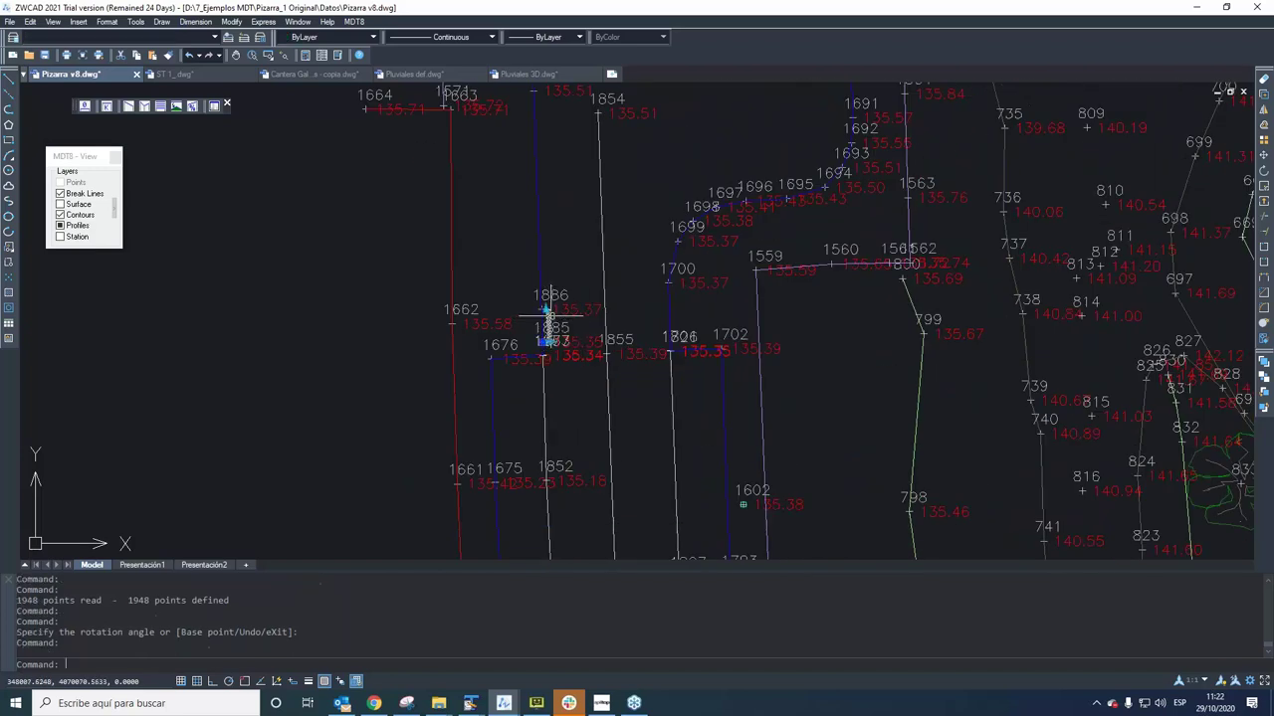
scroll(545, 316, "up", 4)
left_click(542, 342)
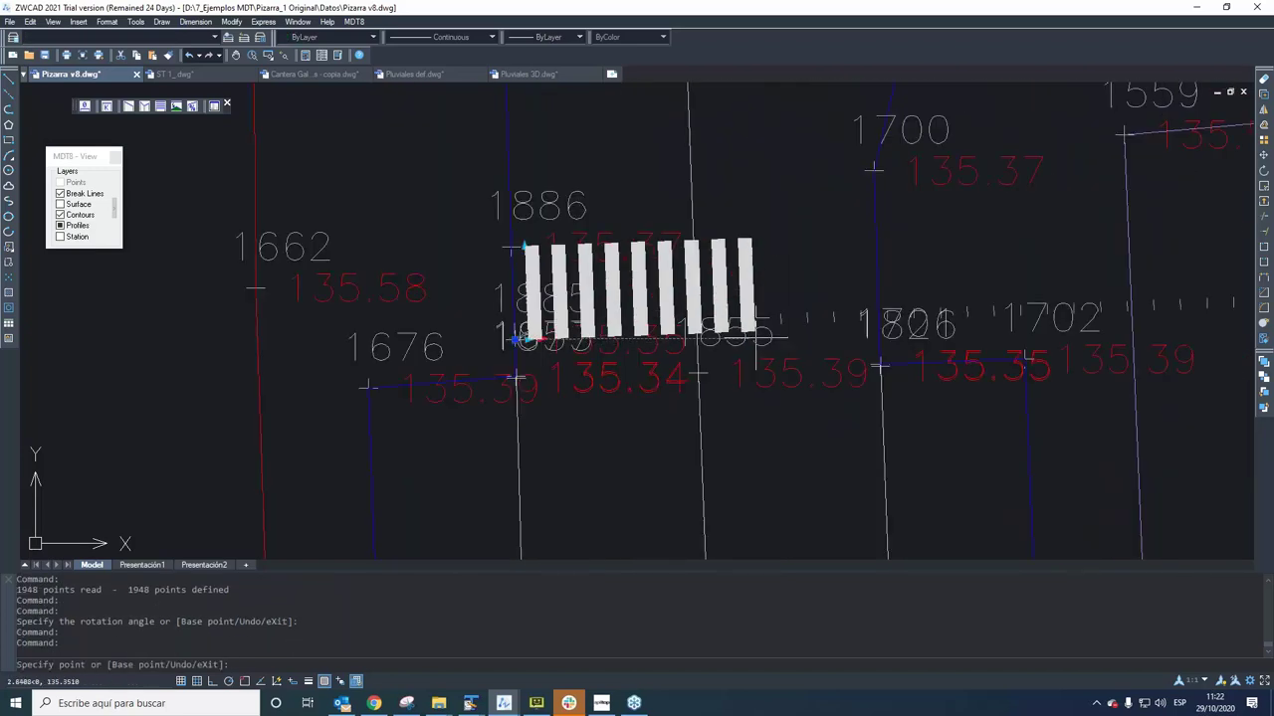
left_click(862, 328)
scroll(518, 265, "up", 2)
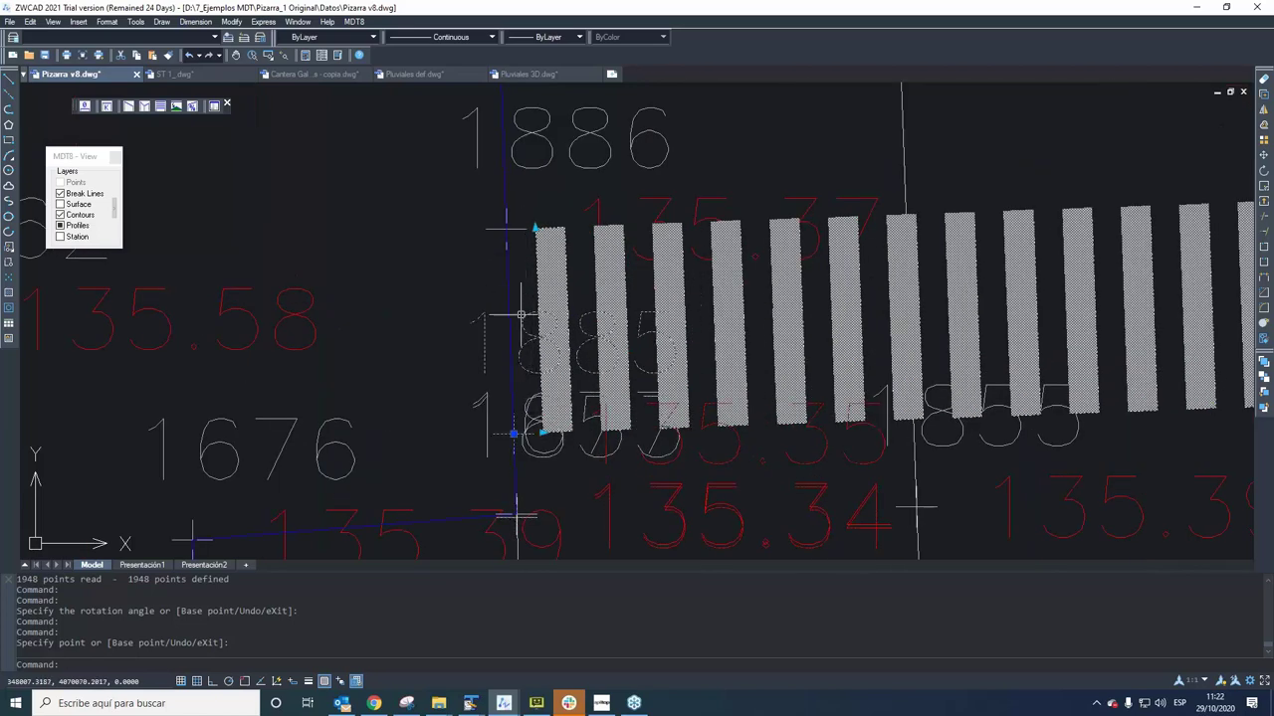
Examine the drain grate symbol drawn from points 1604, 1605 and 1606 on the road line.
scroll(507, 227, "down", 5)
scroll(509, 325, "down", 2)
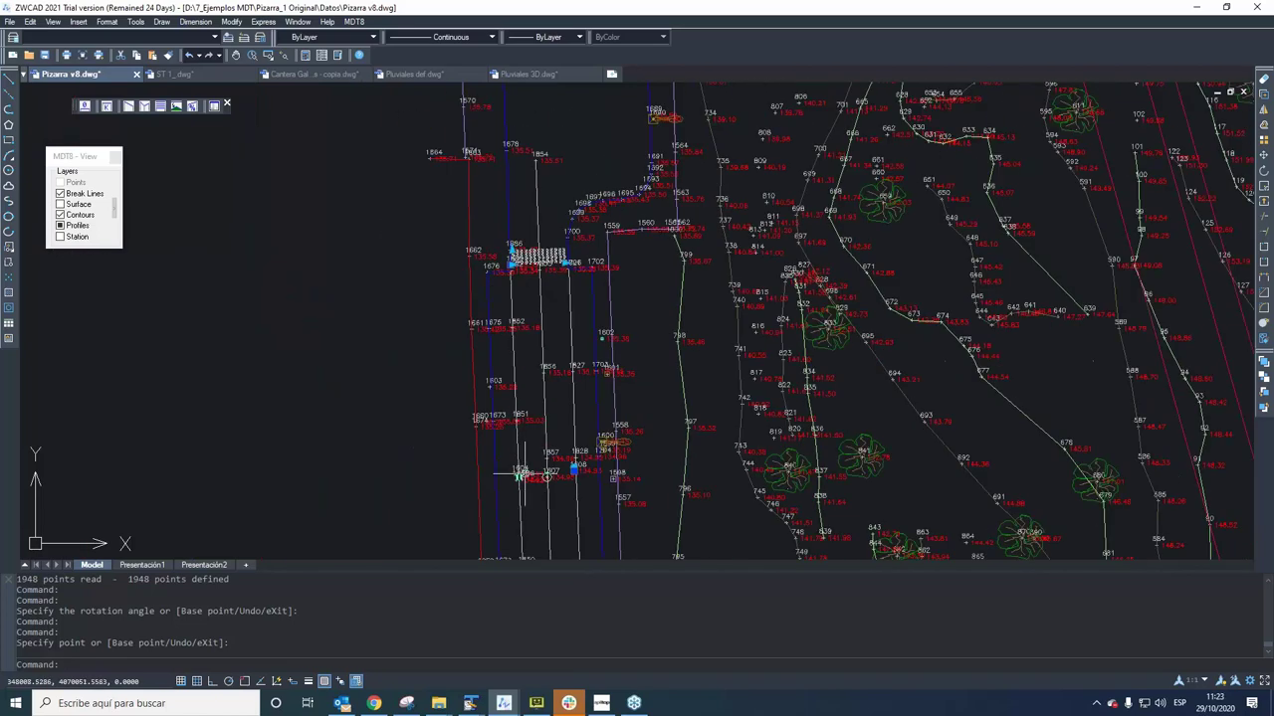
scroll(515, 462, "up", 5)
scroll(516, 465, "up", 2)
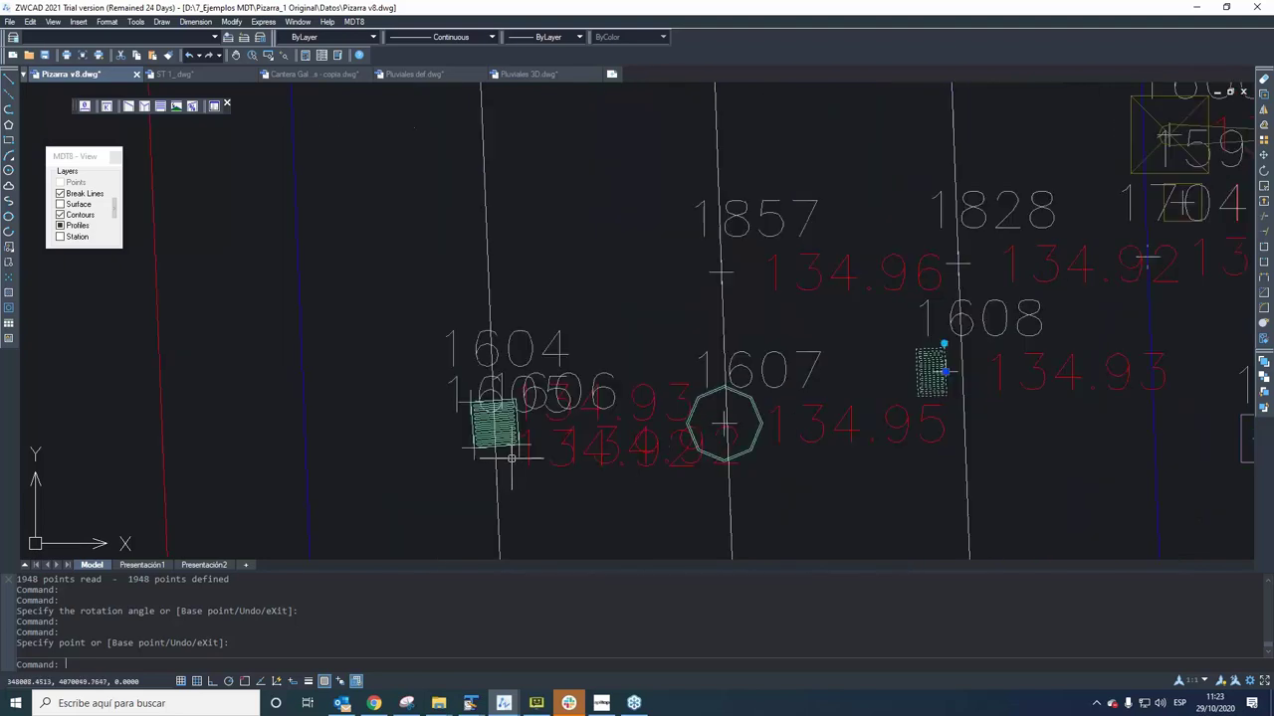
scroll(493, 405, "down", 2)
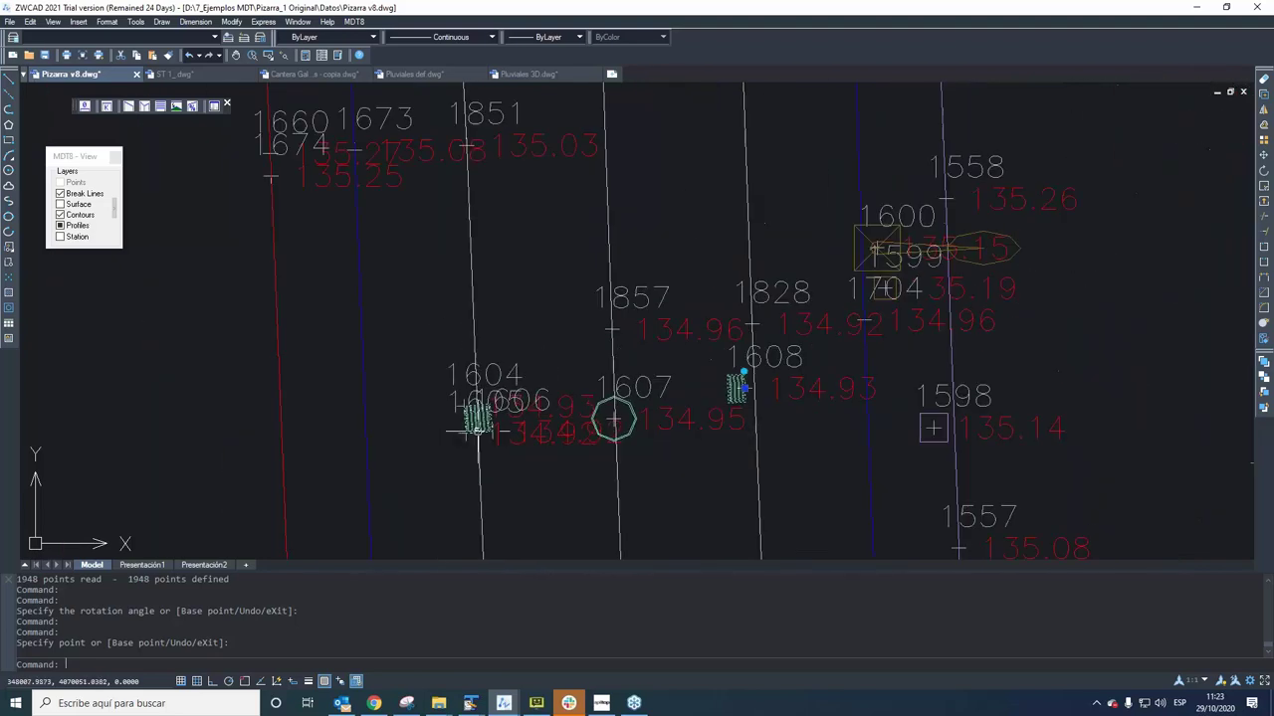